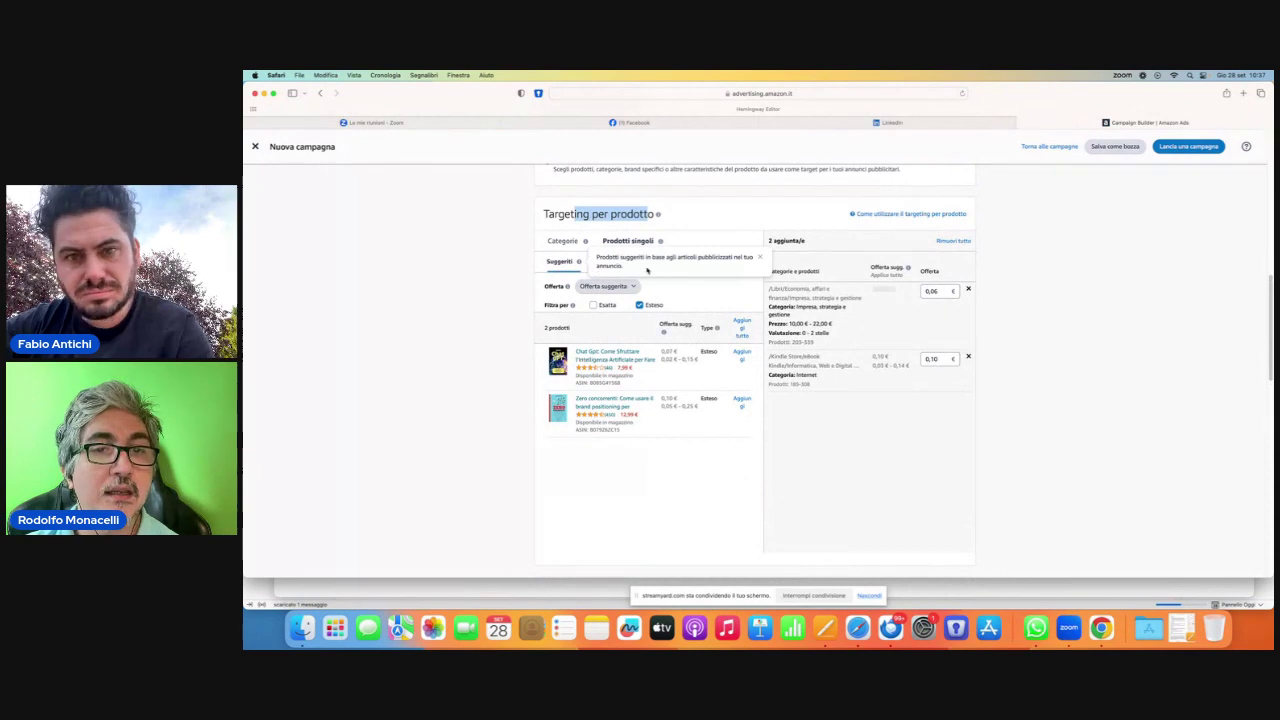
- Show the ASIN list entry for individual product targeting and open amazon.it in a new browser tab
{"action": "left_click", "coordinate": [638, 261]}
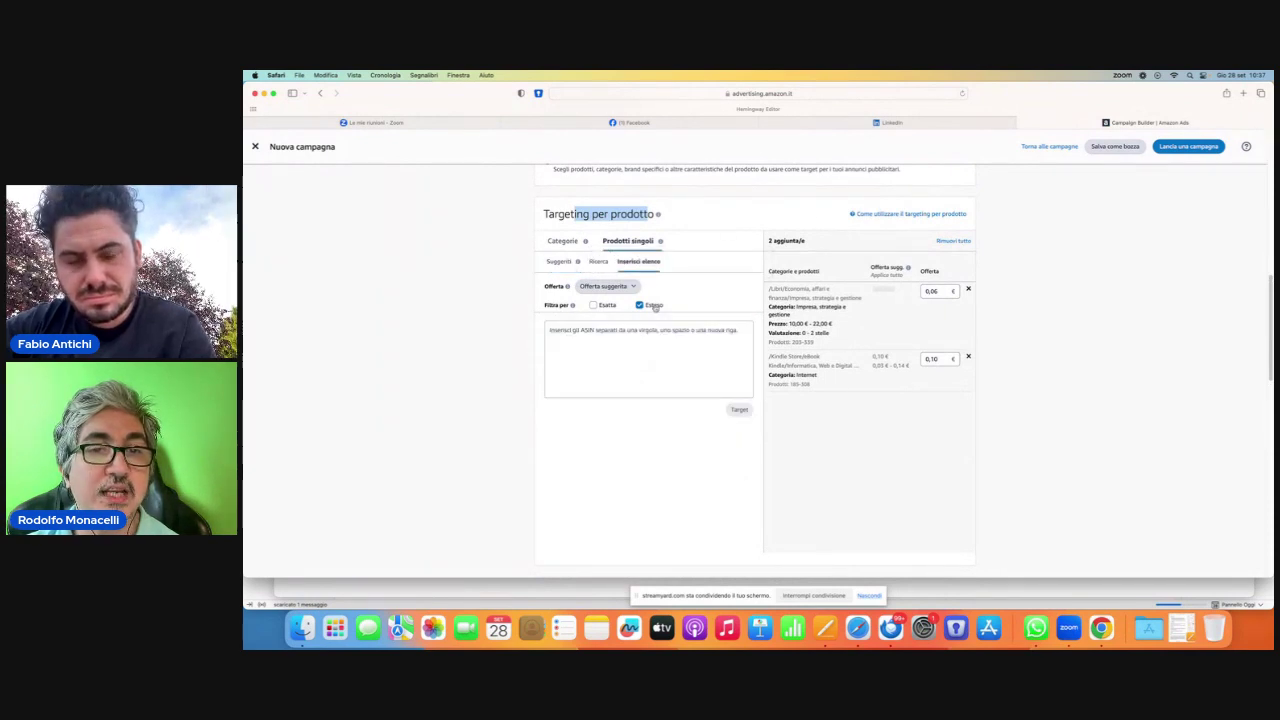
{"action": "left_click", "coordinate": [1243, 93]}
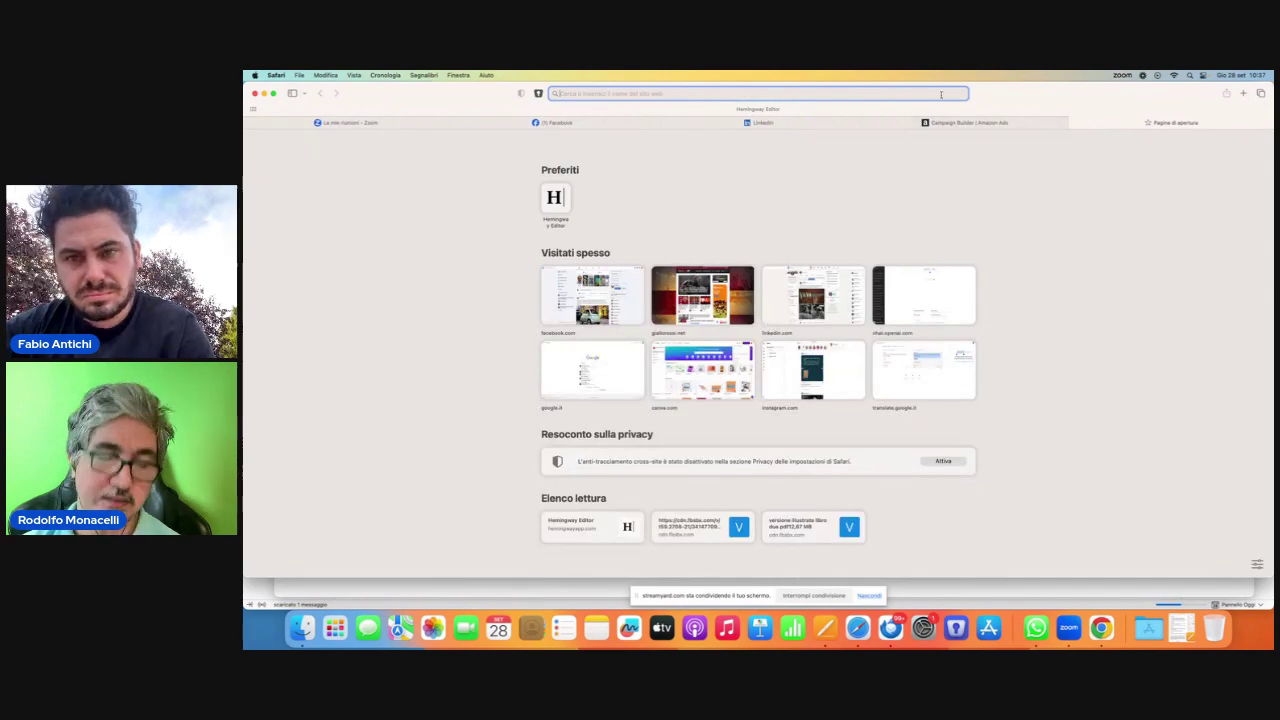
{"action": "type", "text": "amazon.it"}
{"action": "key", "text": "Return"}
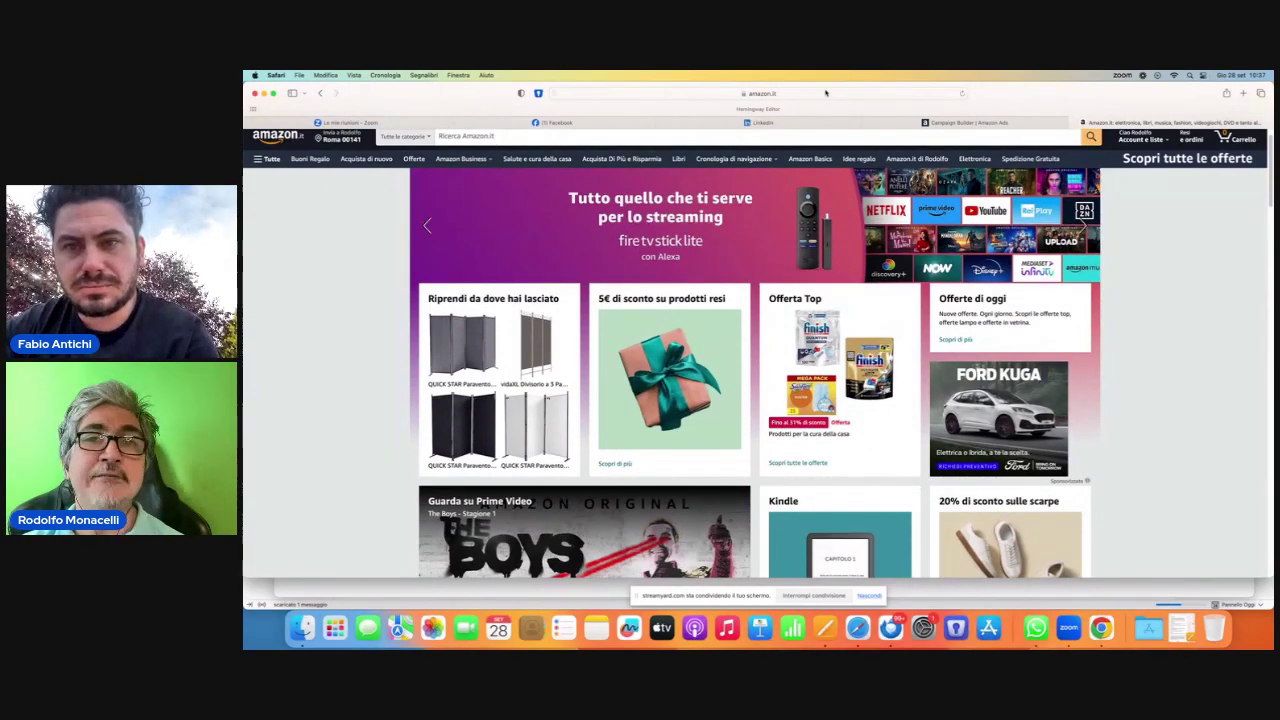
- Search the Amazon store for "libro marketing" across all categories
{"action": "left_click", "coordinate": [478, 135]}
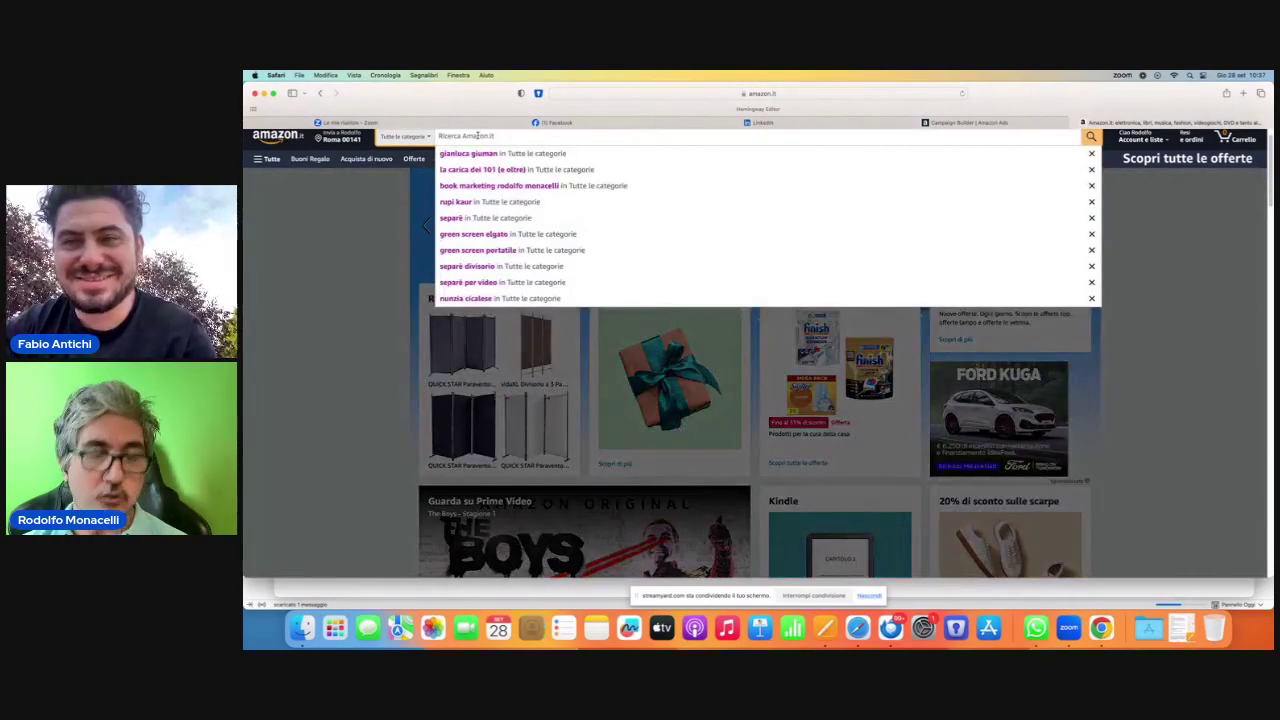
{"action": "type", "text": "libro mark"}
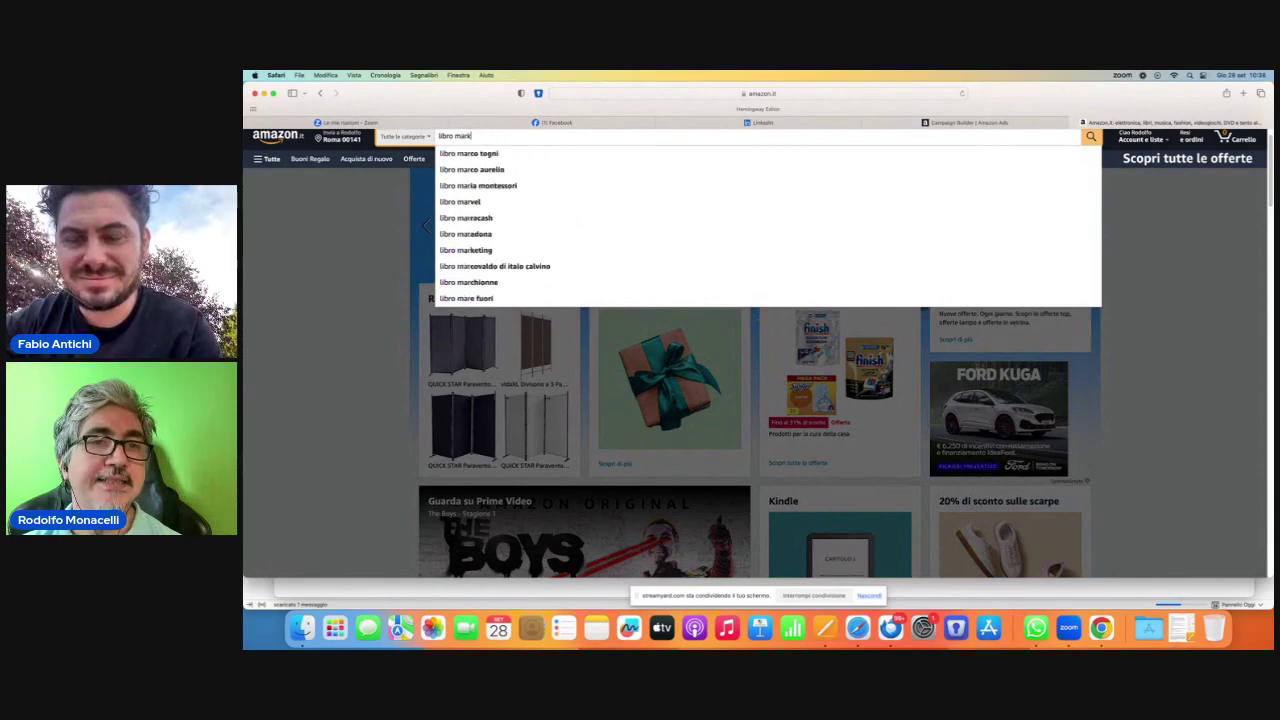
{"action": "type", "text": "eting"}
{"action": "key", "text": "Return"}
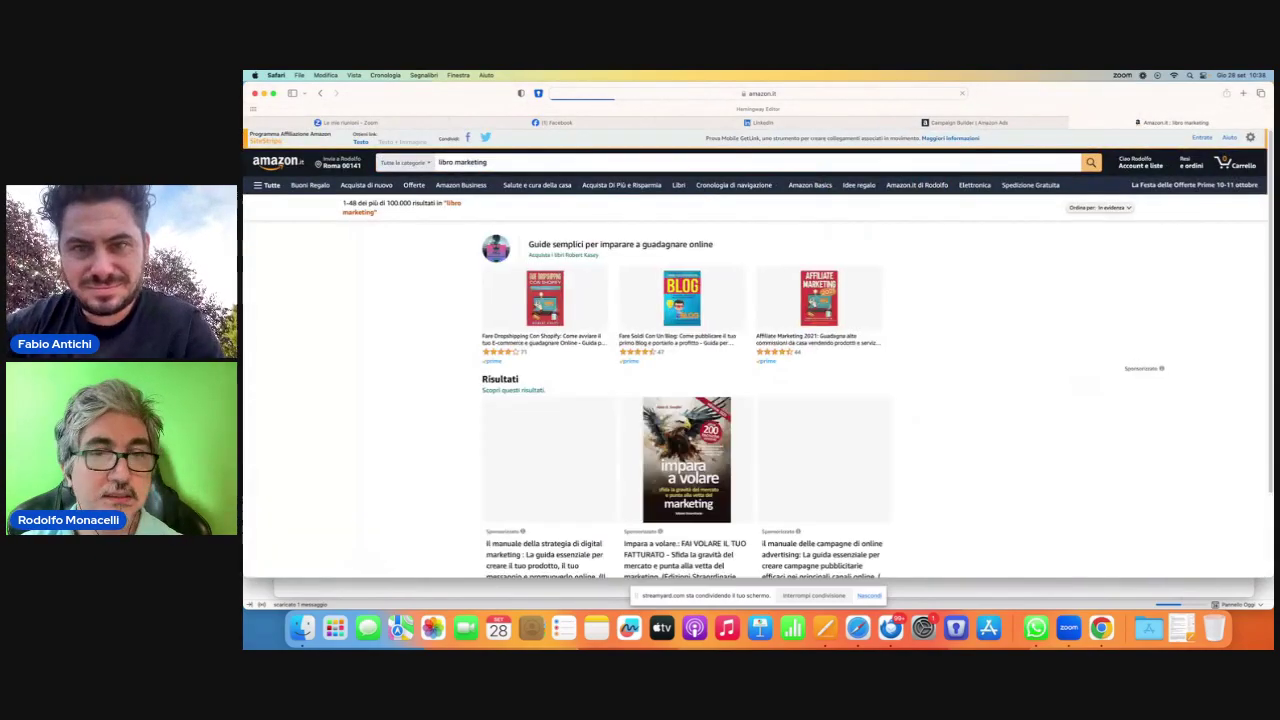
- Open the book "Il manuale della strategia di digital marketing" from the results and copy the ASIN from its product details
{"action": "scroll", "coordinate": [758, 380], "scroll_direction": "down", "scroll_amount": 4}
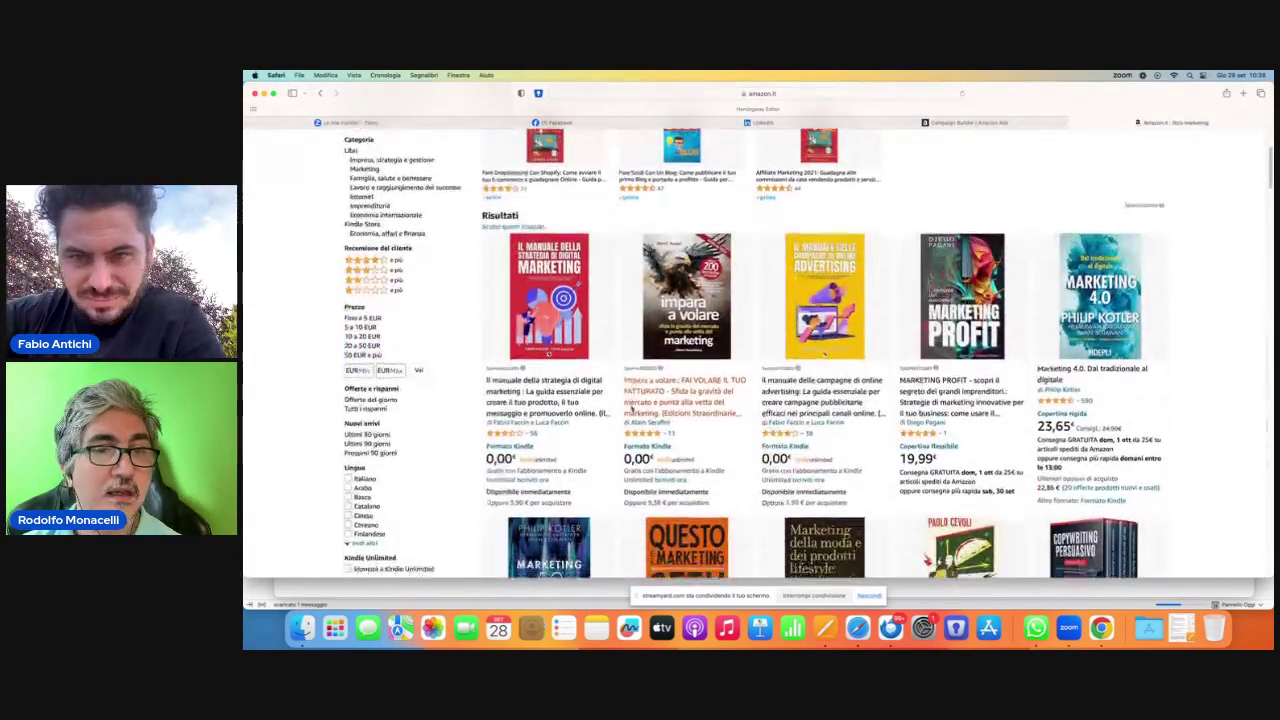
{"action": "left_click", "coordinate": [536, 358]}
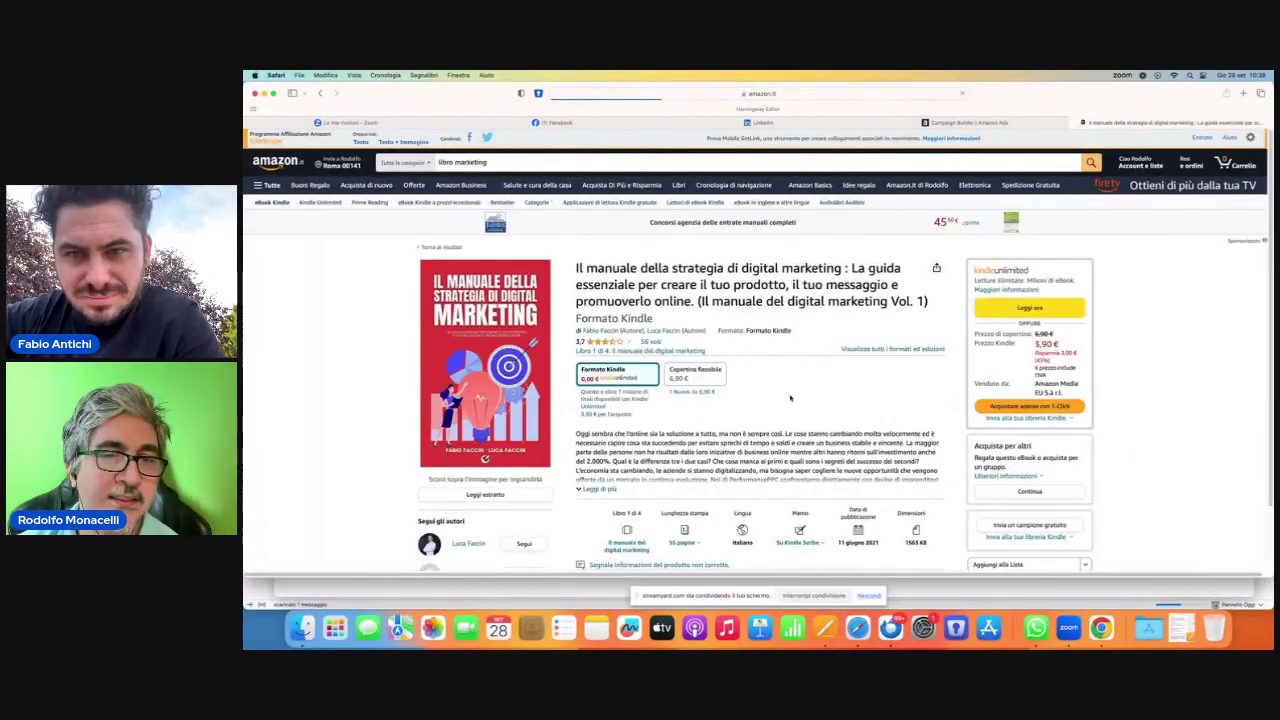
{"action": "scroll", "coordinate": [789, 398], "scroll_direction": "down", "scroll_amount": 15}
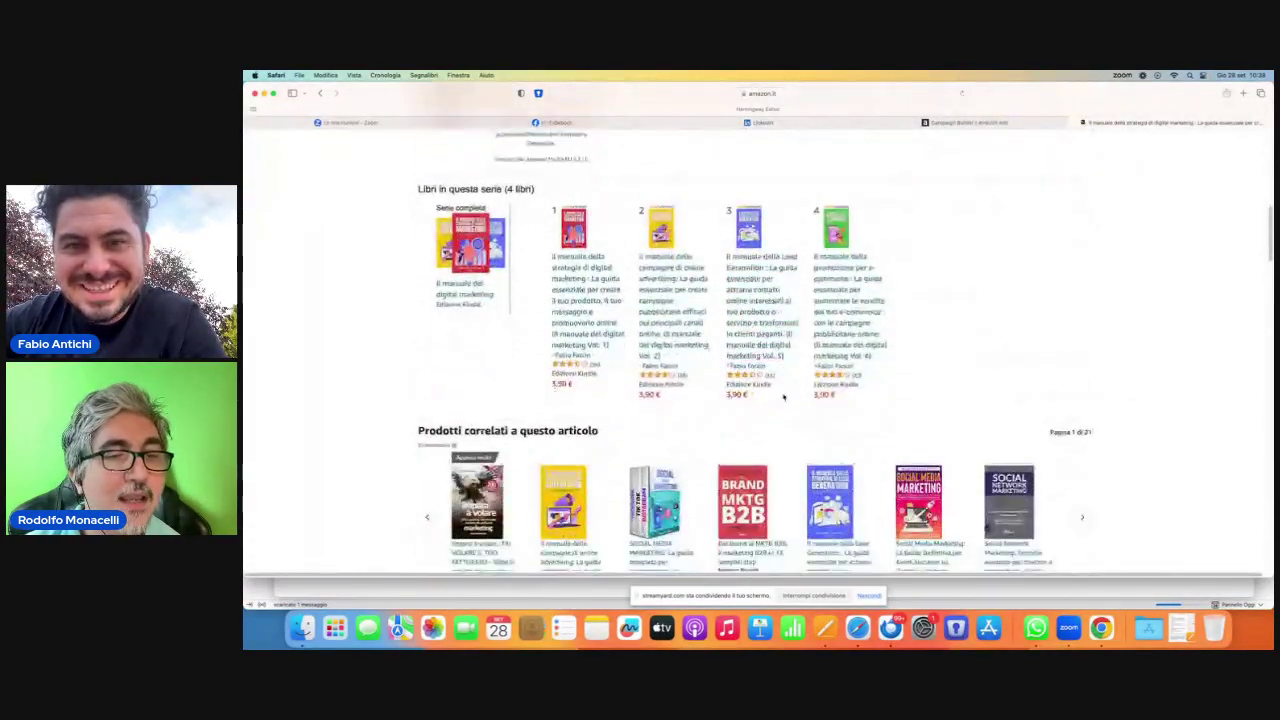
{"action": "scroll", "coordinate": [785, 397], "scroll_direction": "down", "scroll_amount": 3}
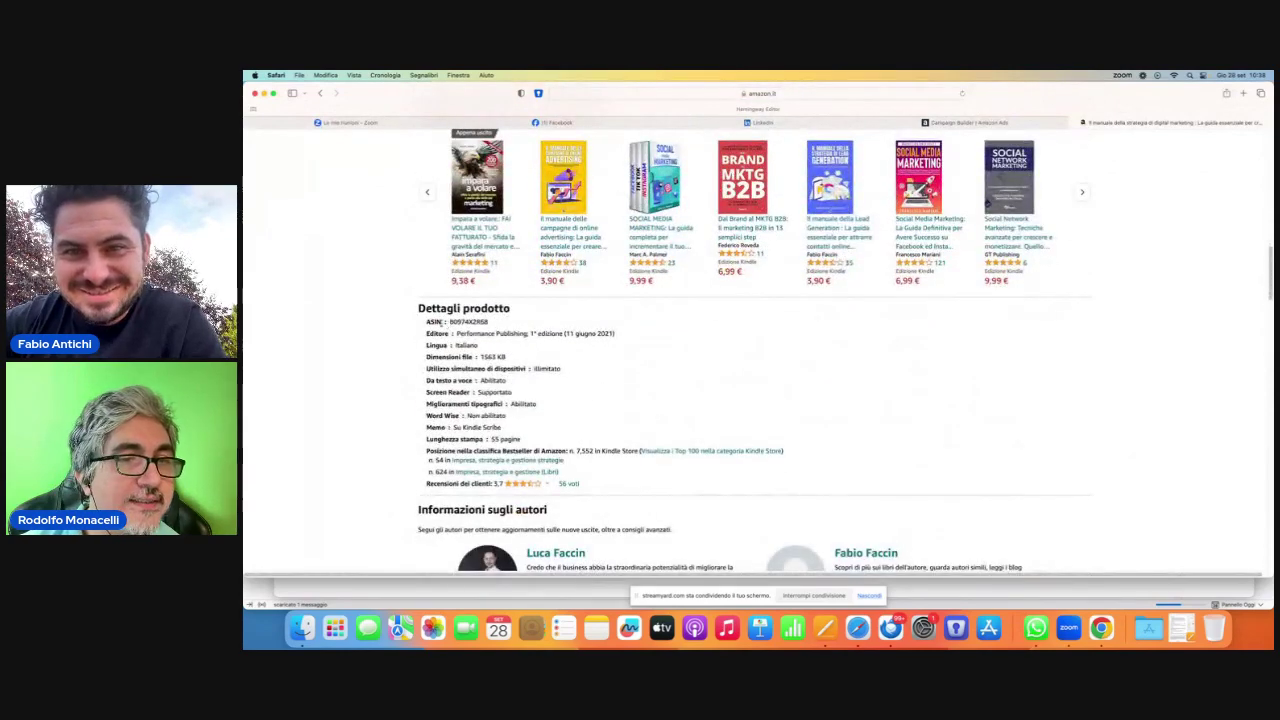
{"action": "left_click_drag", "start_coordinate": [449, 322], "coordinate": [490, 322]}
{"action": "right_click", "coordinate": [490, 322]}
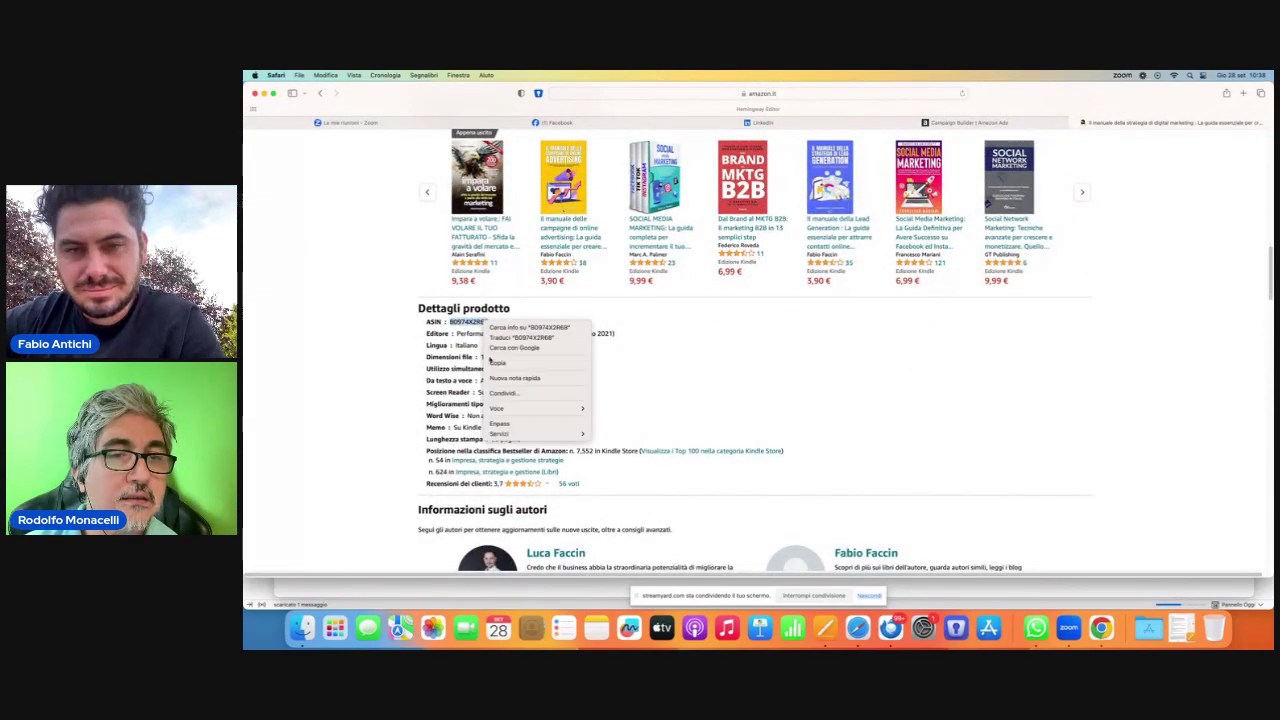
{"action": "left_click", "coordinate": [505, 364]}
- Return to the campaign builder and paste the copied ASIN B0974X2R68 into the product targeting list
{"action": "left_click", "coordinate": [958, 124]}
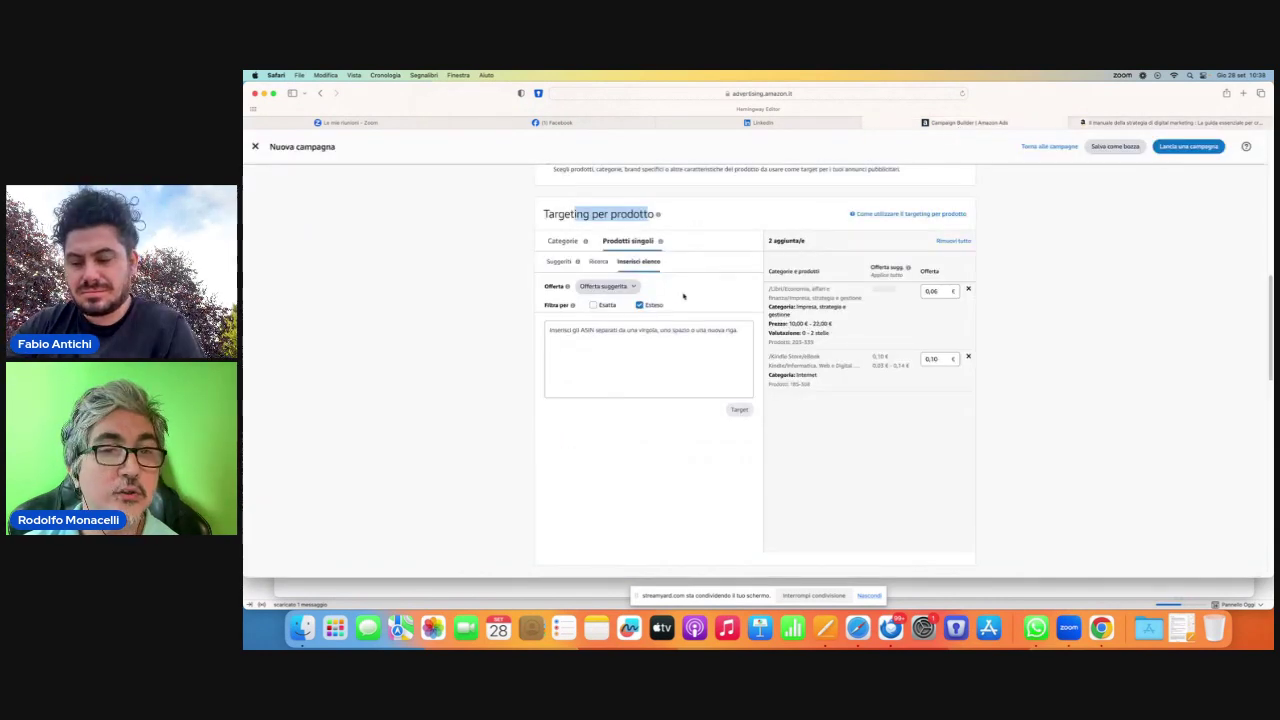
{"action": "left_click", "coordinate": [609, 335]}
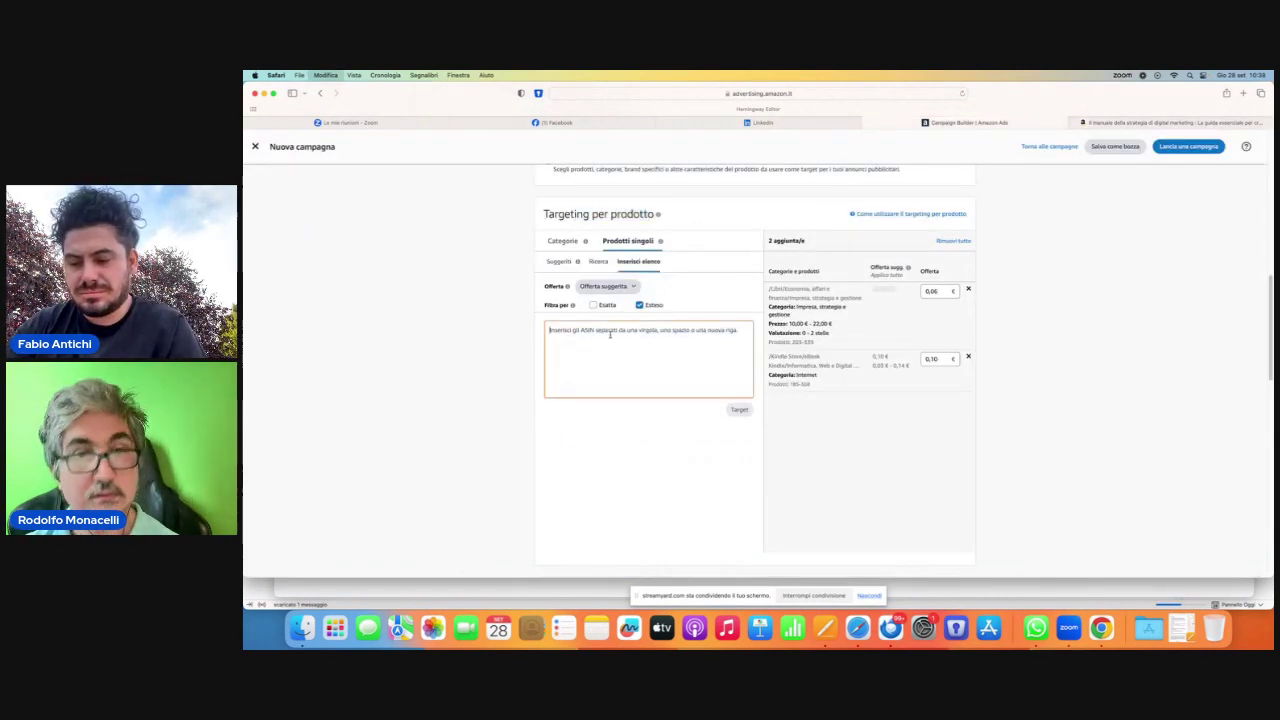
{"action": "key", "text": "super+v"}
- Go back to the Amazon book results, open "Marketing 4.0. Dal tradizionale al digitale" and copy its ISBN-10 from the product details
{"action": "left_click", "coordinate": [1206, 125]}
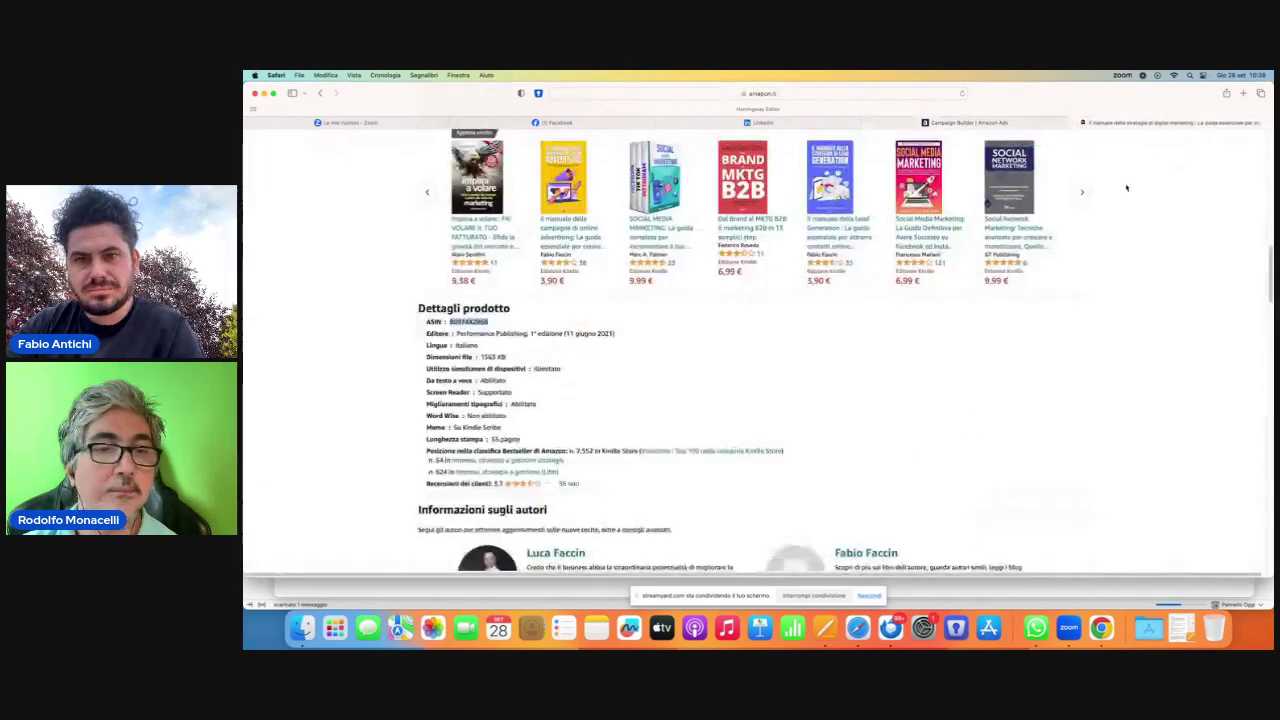
{"action": "left_click", "coordinate": [320, 93]}
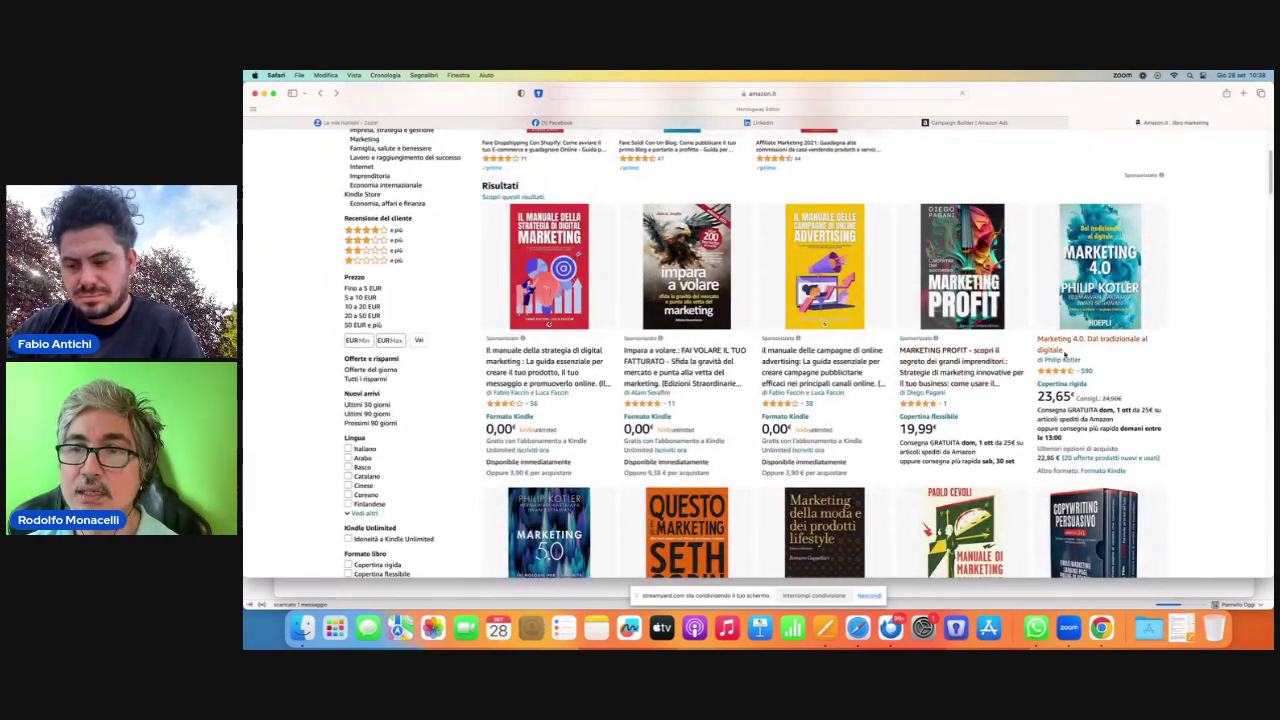
{"action": "left_click", "coordinate": [1065, 353]}
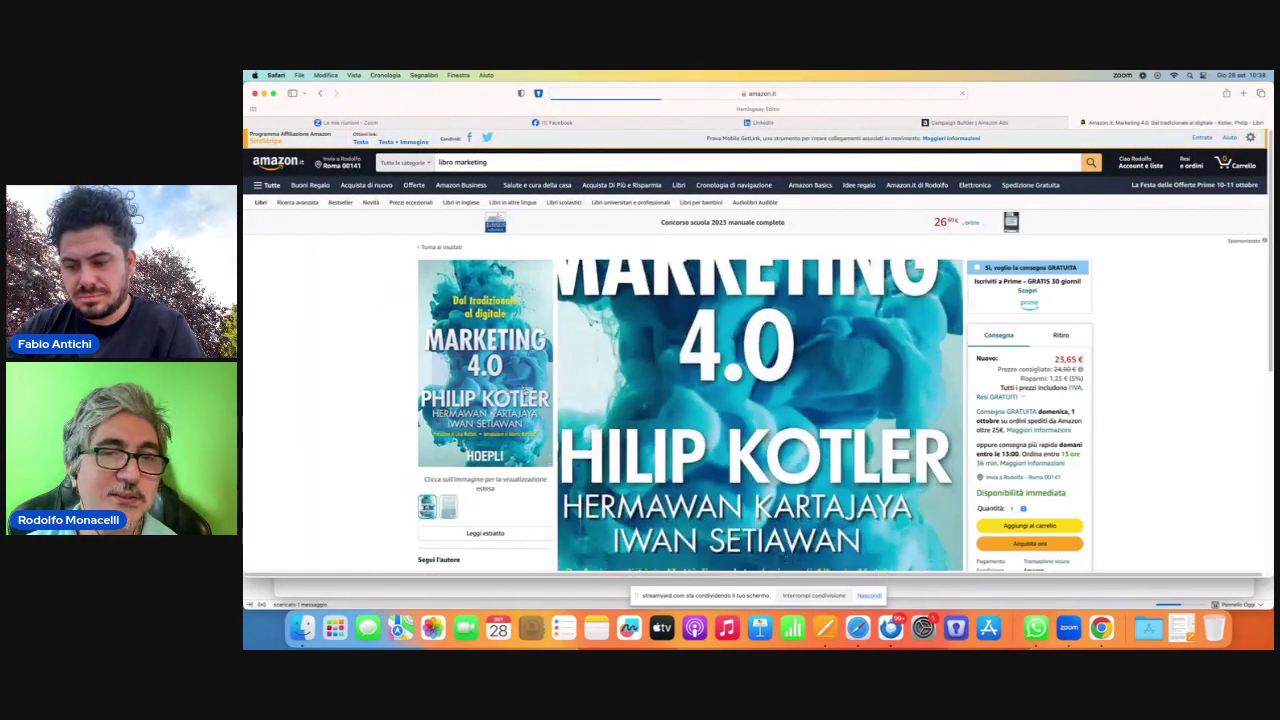
{"action": "scroll", "coordinate": [600, 405], "scroll_direction": "down", "scroll_amount": 15}
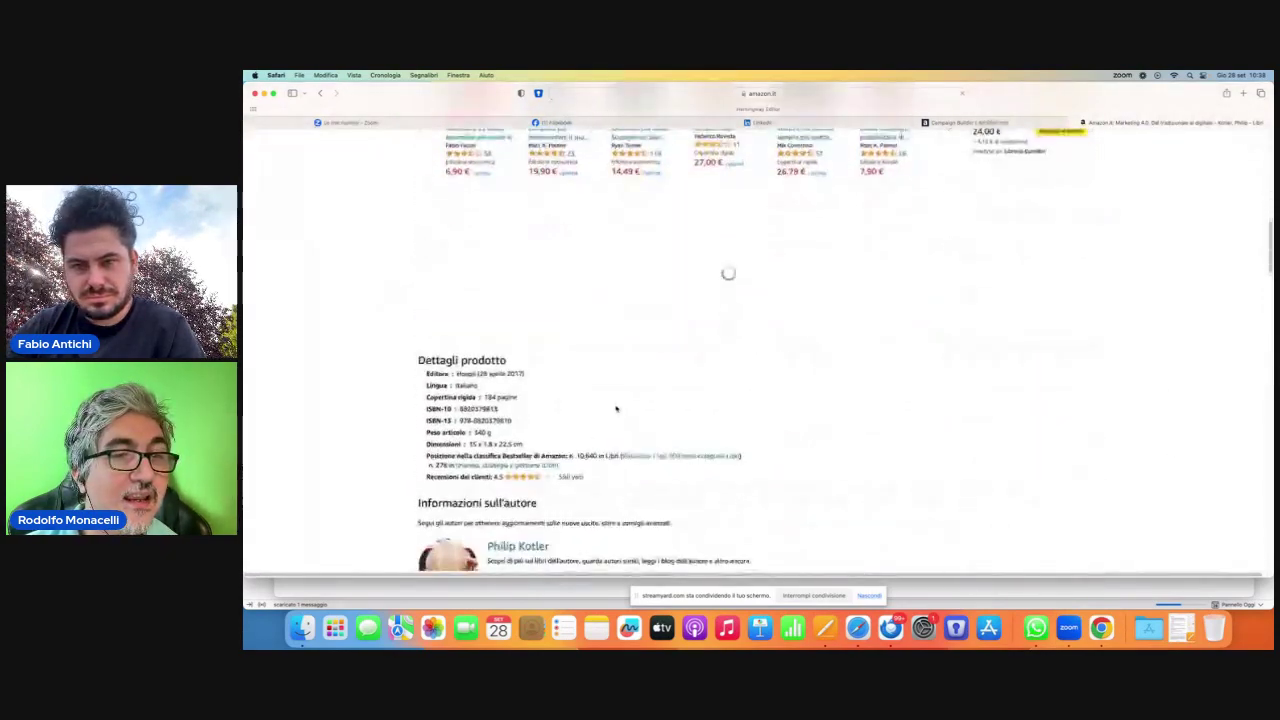
{"action": "scroll", "coordinate": [563, 423], "scroll_direction": "down", "scroll_amount": 1}
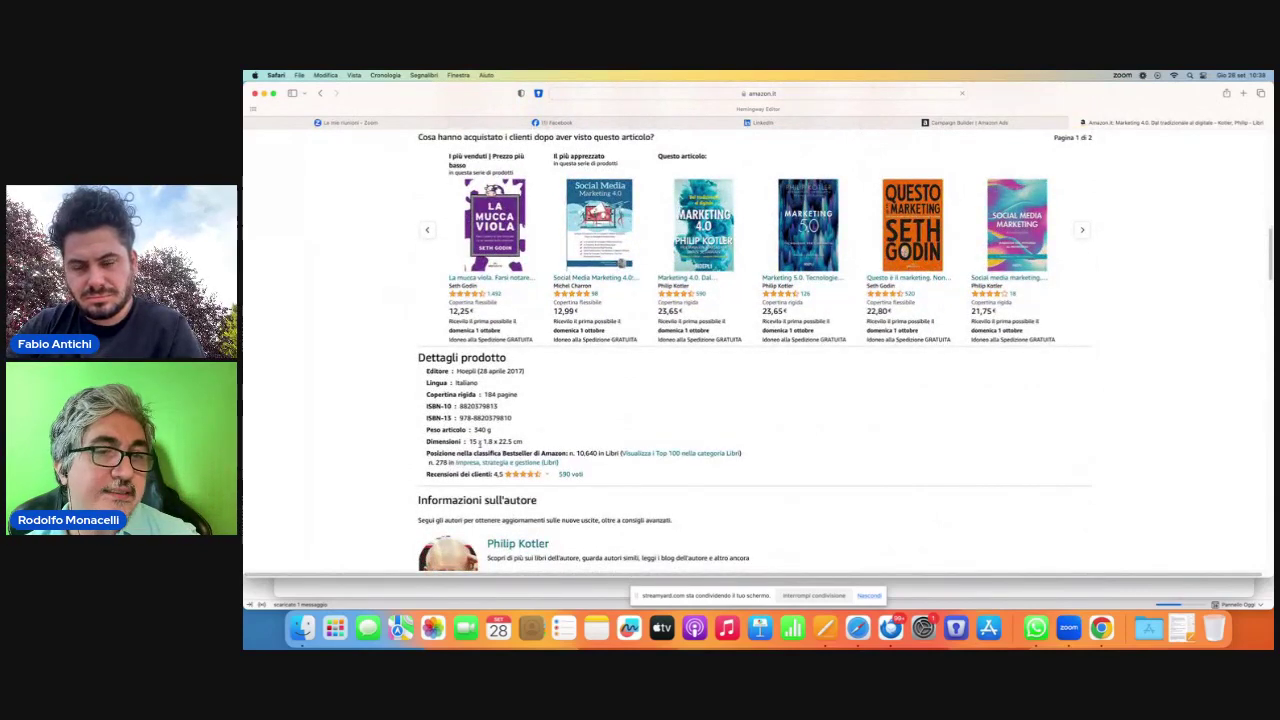
{"action": "left_click_drag", "start_coordinate": [458, 406], "coordinate": [505, 406]}
{"action": "right_click", "coordinate": [470, 404]}
{"action": "left_click", "coordinate": [505, 447]}
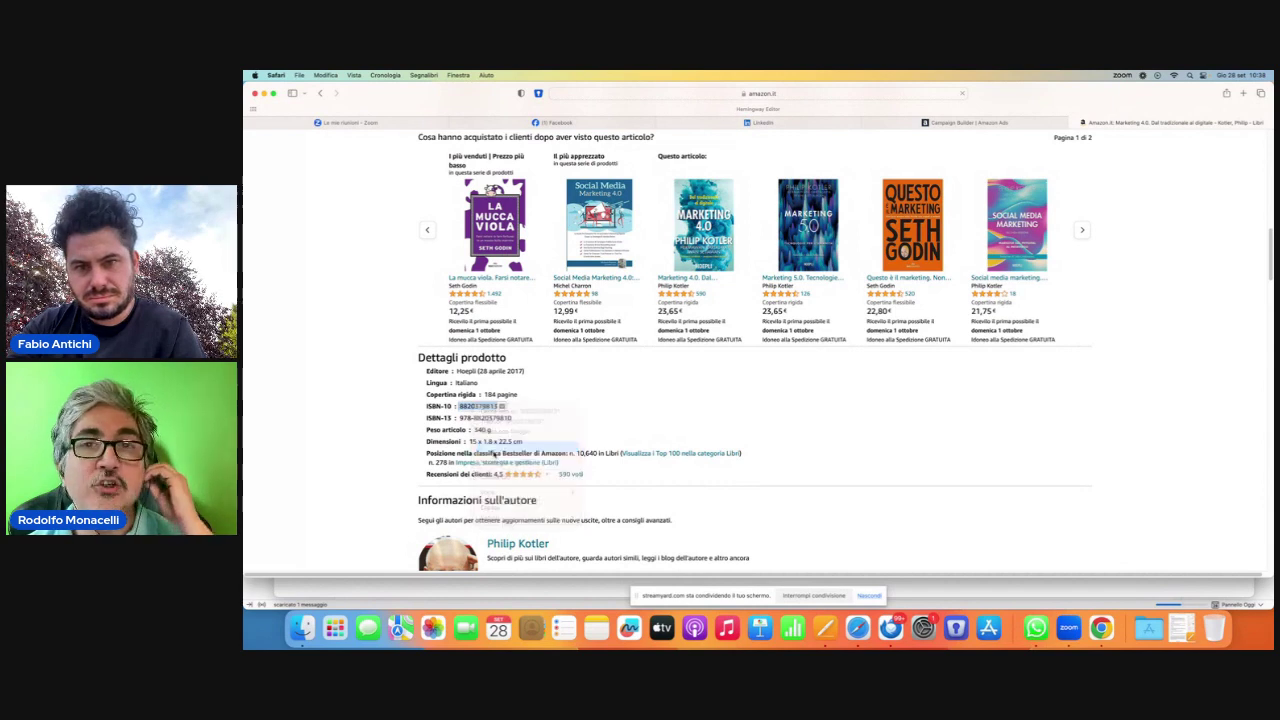
- Return to the campaign builder and search the individual products to target for "detersivo"
{"action": "left_click", "coordinate": [924, 122]}
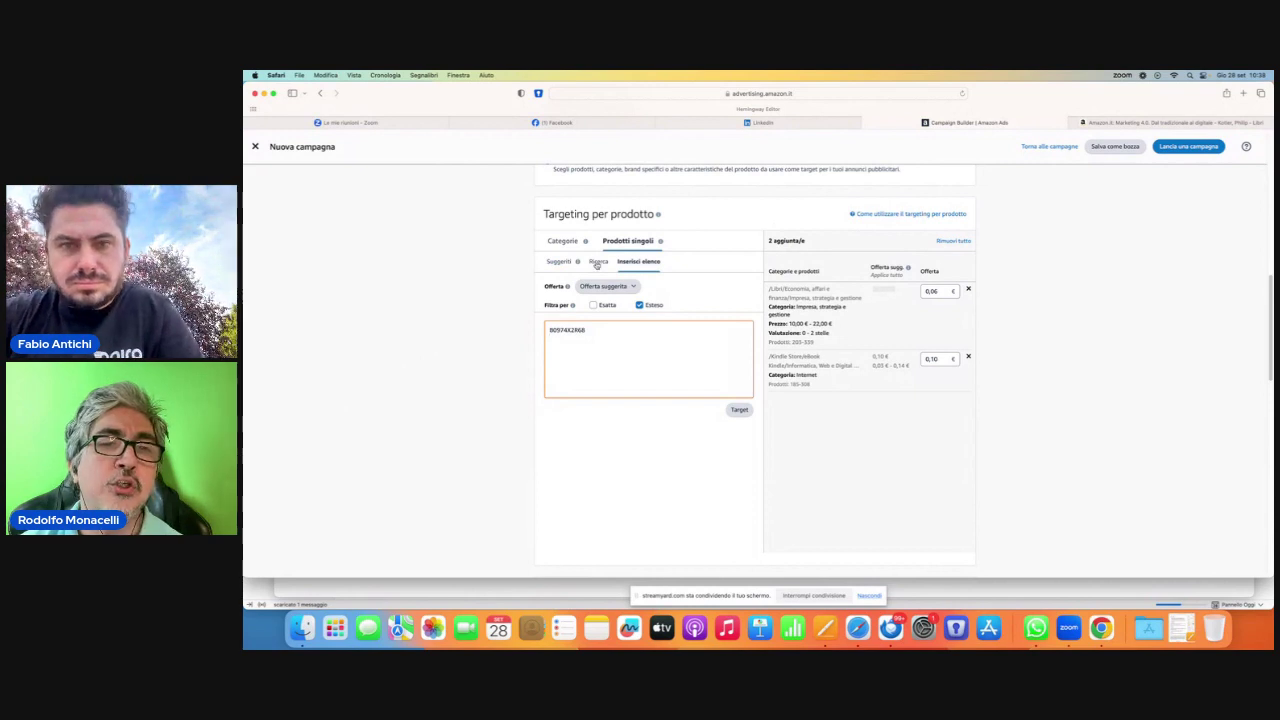
{"action": "left_click", "coordinate": [598, 261]}
{"action": "left_click", "coordinate": [585, 324]}
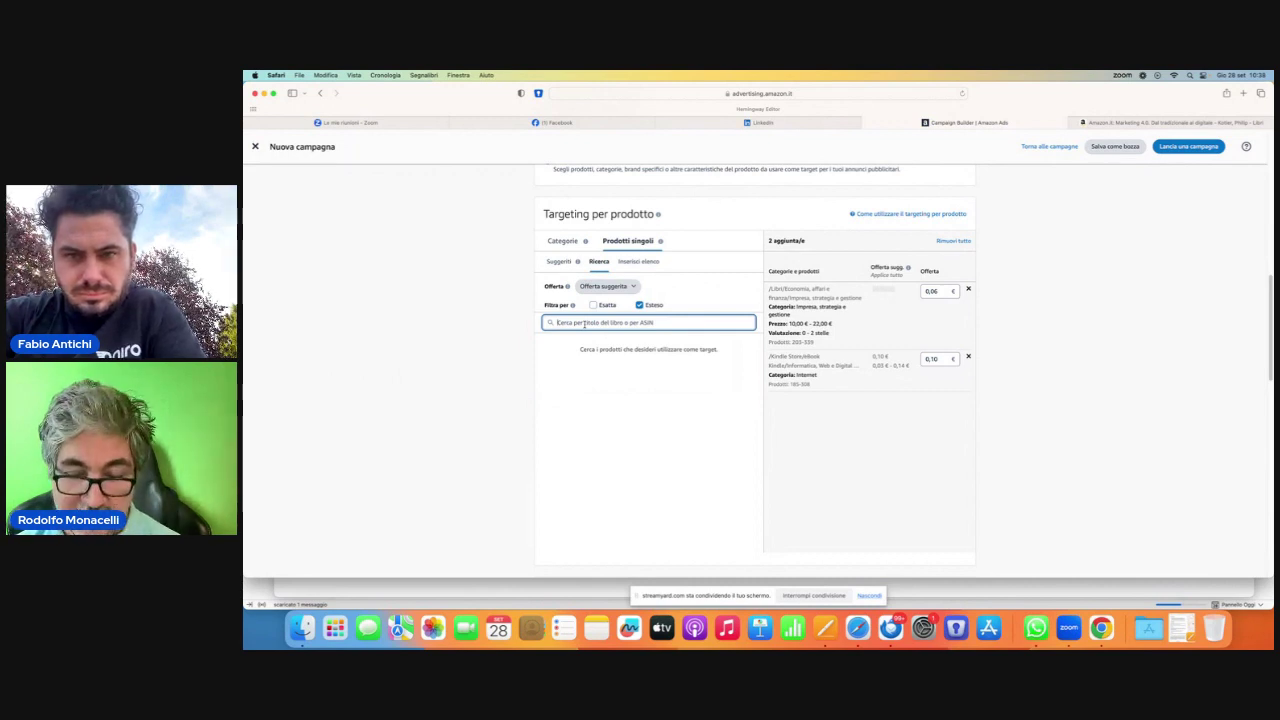
{"action": "type", "text": "dian"}
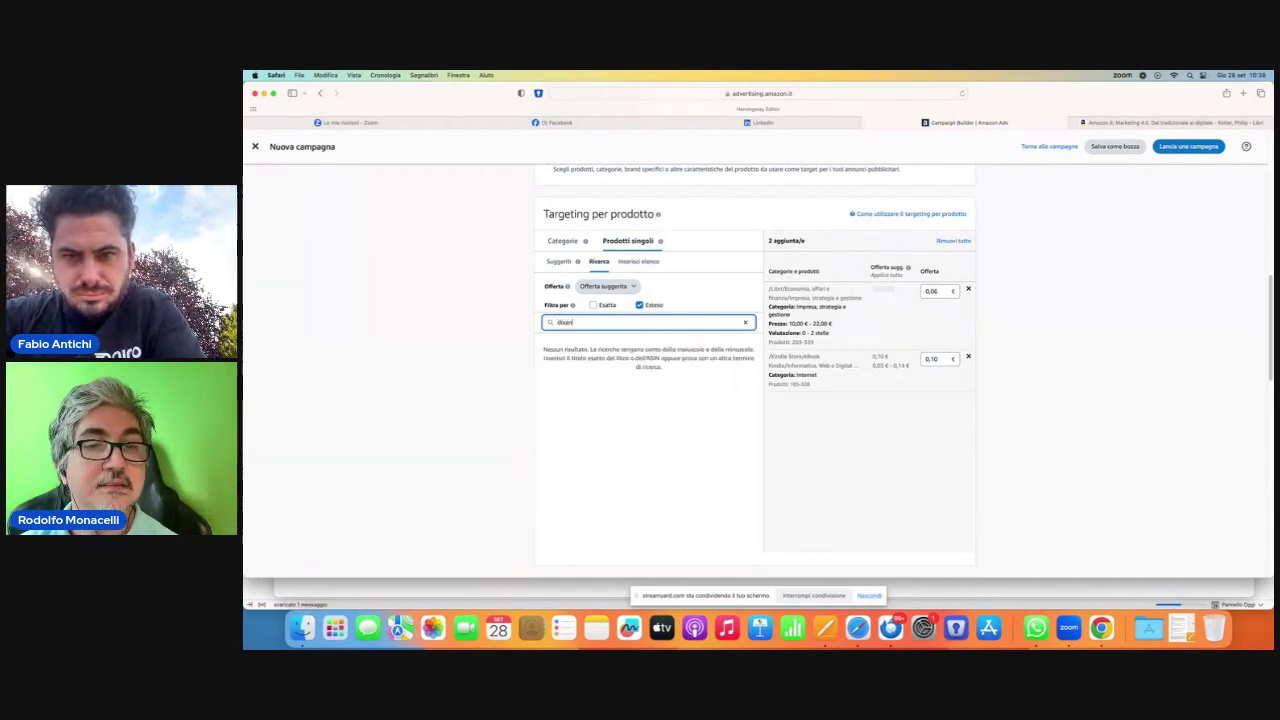
{"action": "type", "text": "a"}
{"action": "key", "text": "super+a"}
{"action": "type", "text": "d"}
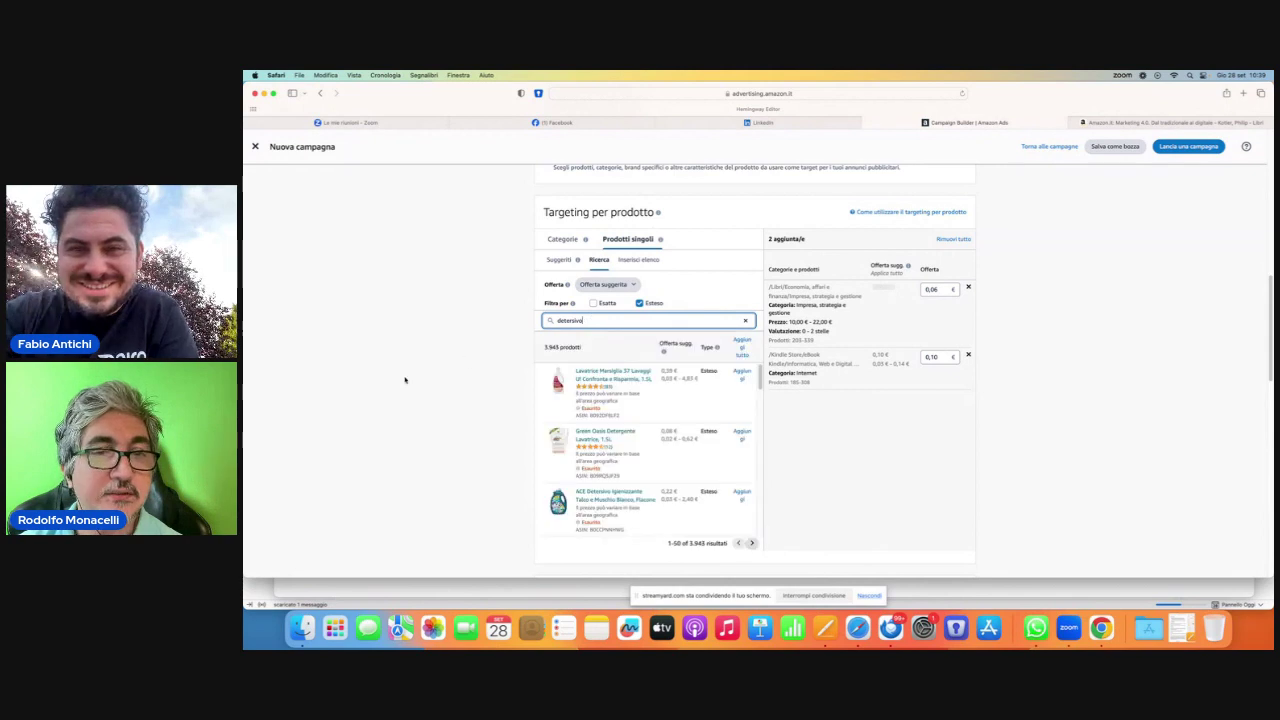
- Add the Green Oasis Detergente Lavatrice 1.5L to the campaign's targeted products
{"action": "scroll", "coordinate": [632, 366], "scroll_direction": "down", "scroll_amount": 1}
{"action": "scroll", "coordinate": [632, 366], "scroll_direction": "down", "scroll_amount": 1}
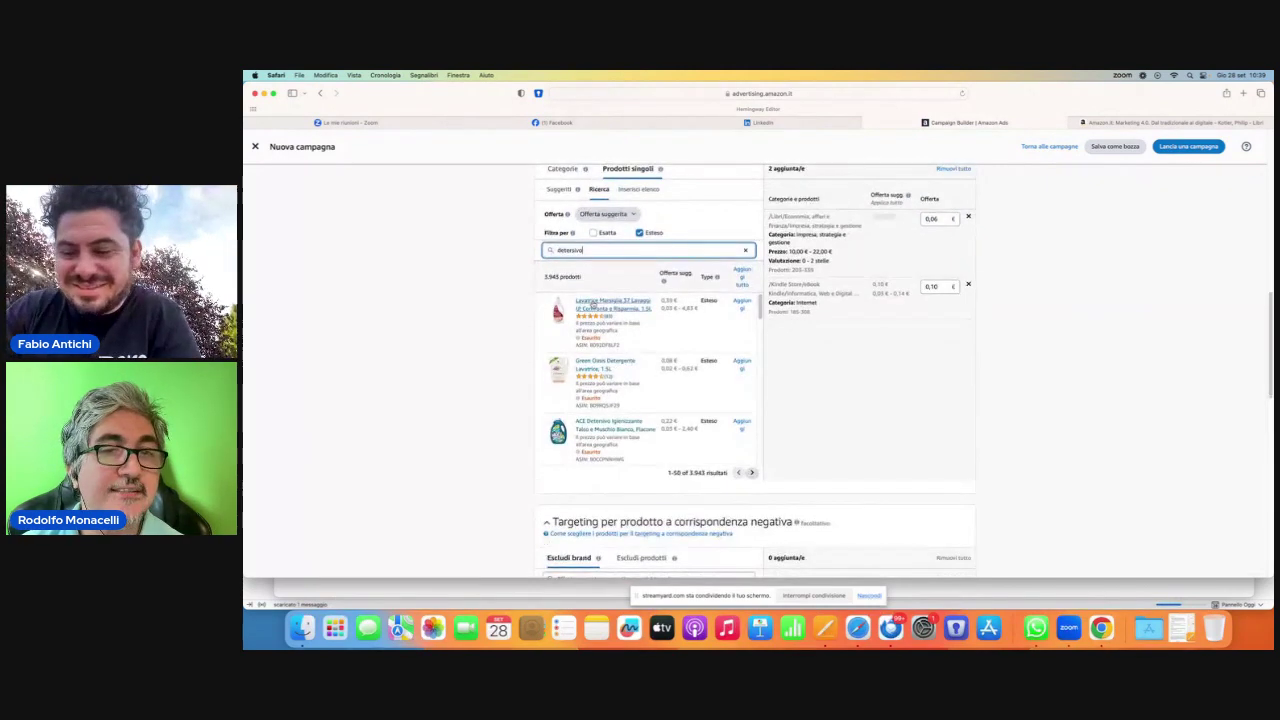
{"action": "left_click", "coordinate": [742, 364]}
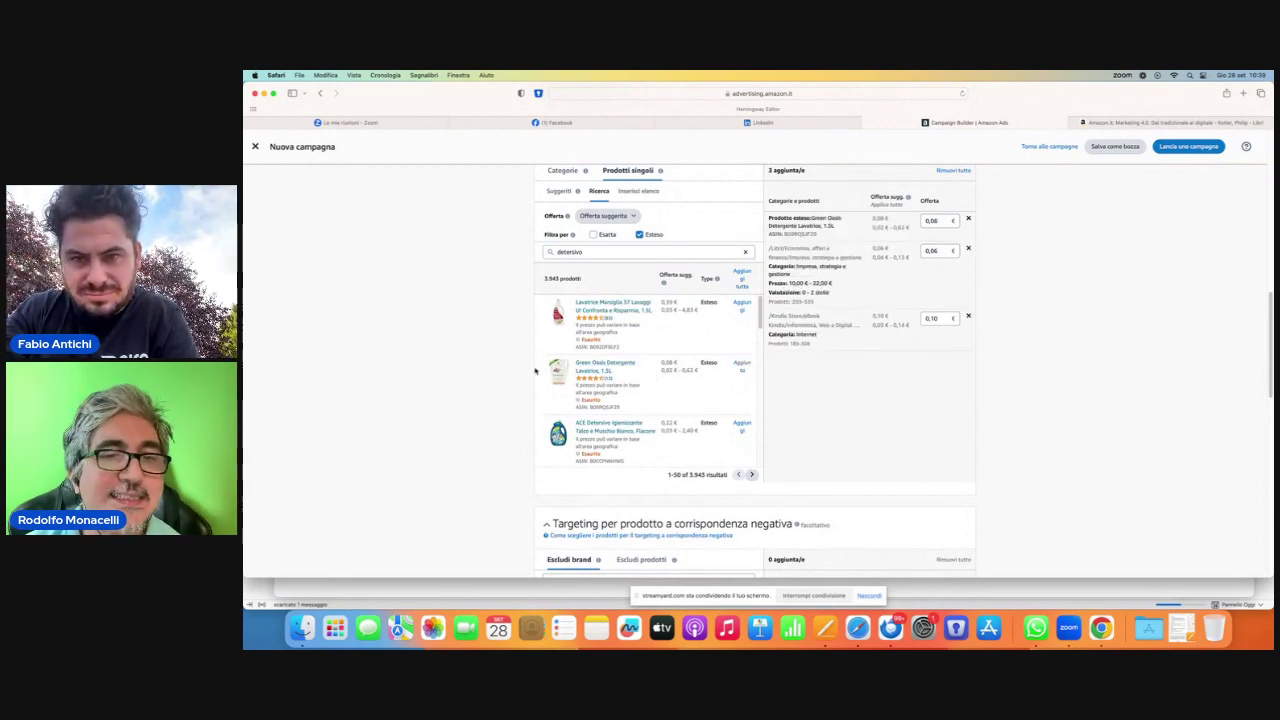
- Inspect the Amazon page of the Lavatrice Liquido Classico 37 Lavaggi detergent from the results, and close it again
{"action": "scroll", "coordinate": [627, 380], "scroll_direction": "down", "scroll_amount": 1}
{"action": "scroll", "coordinate": [627, 380], "scroll_direction": "down", "scroll_amount": 2}
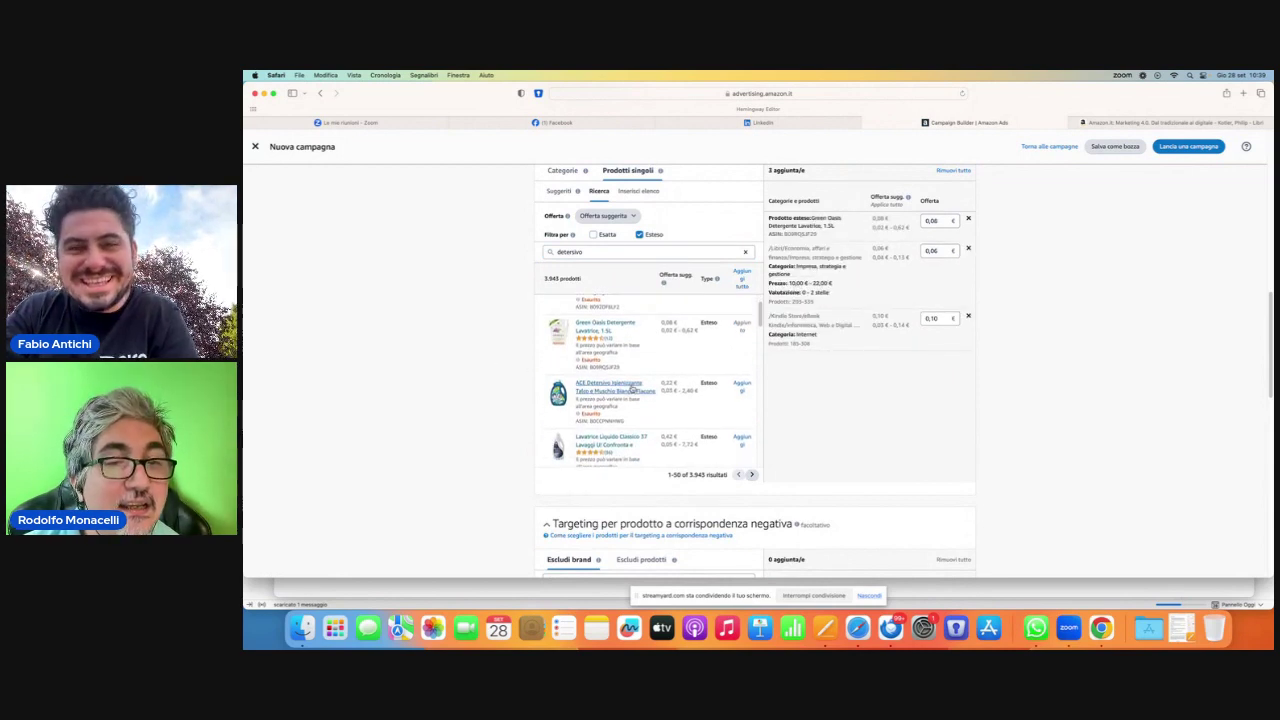
{"action": "scroll", "coordinate": [632, 389], "scroll_direction": "down", "scroll_amount": 2}
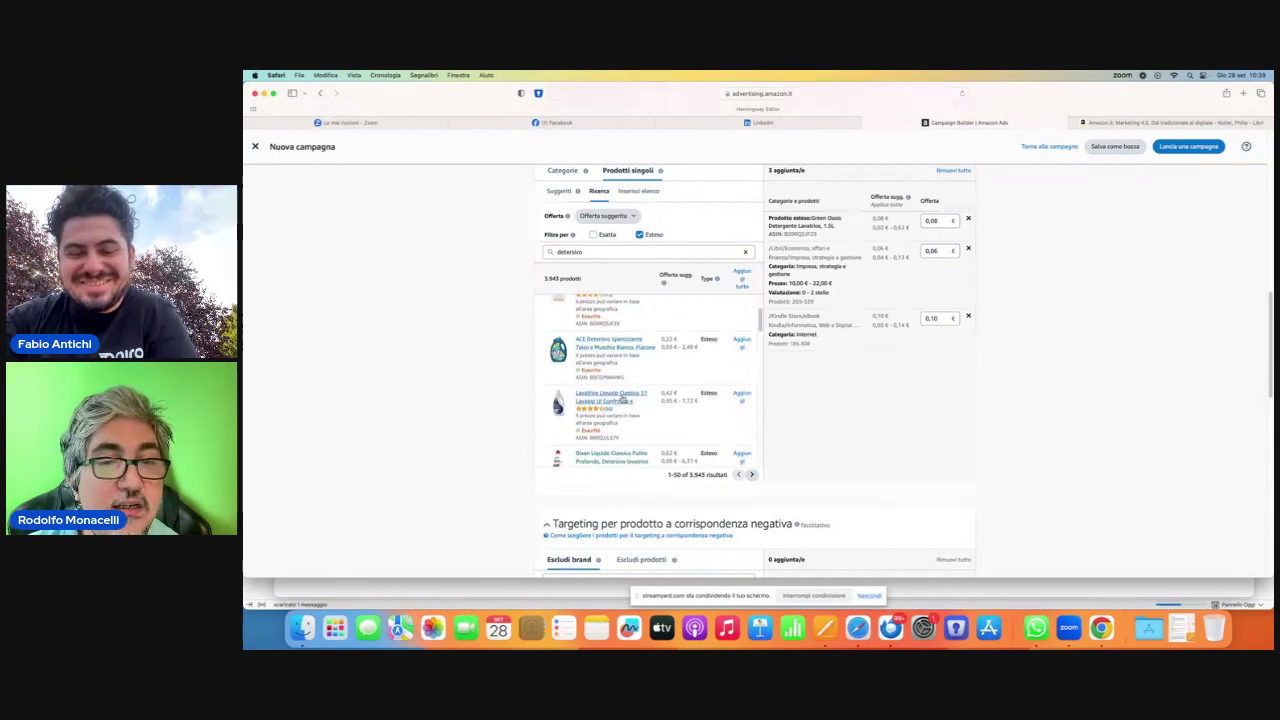
{"action": "left_click", "coordinate": [622, 399]}
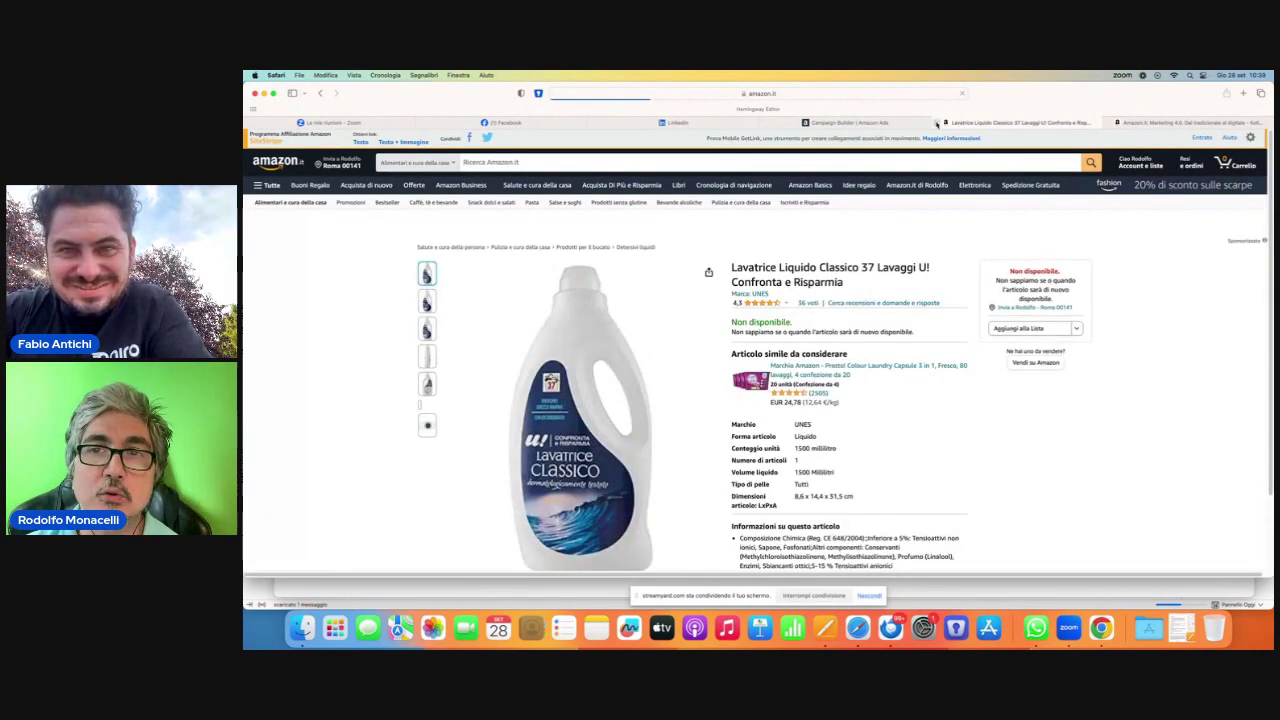
{"action": "left_click", "coordinate": [937, 122]}
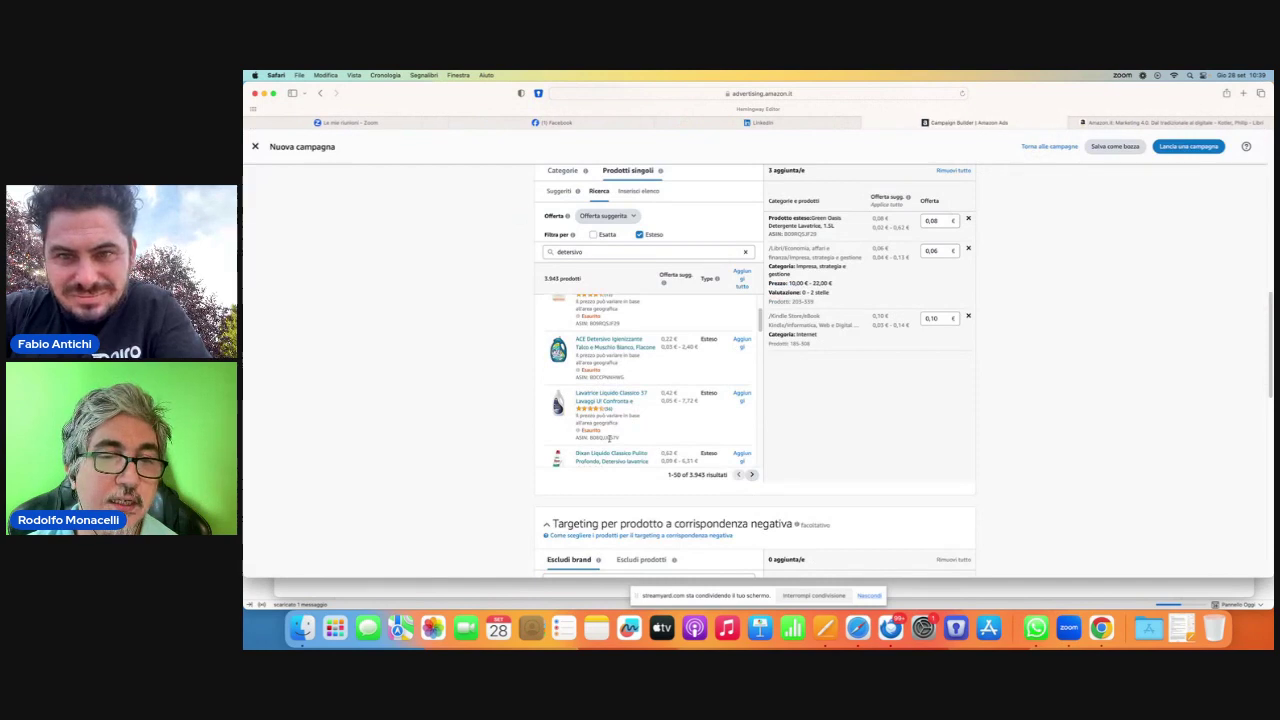
- Add the Delicati e Colorati 25 Lavaggi and the Dash Detersivo Liquido Lavatrice 75 Lavaggi to the targeted products
{"action": "scroll", "coordinate": [607, 438], "scroll_direction": "down", "scroll_amount": 3}
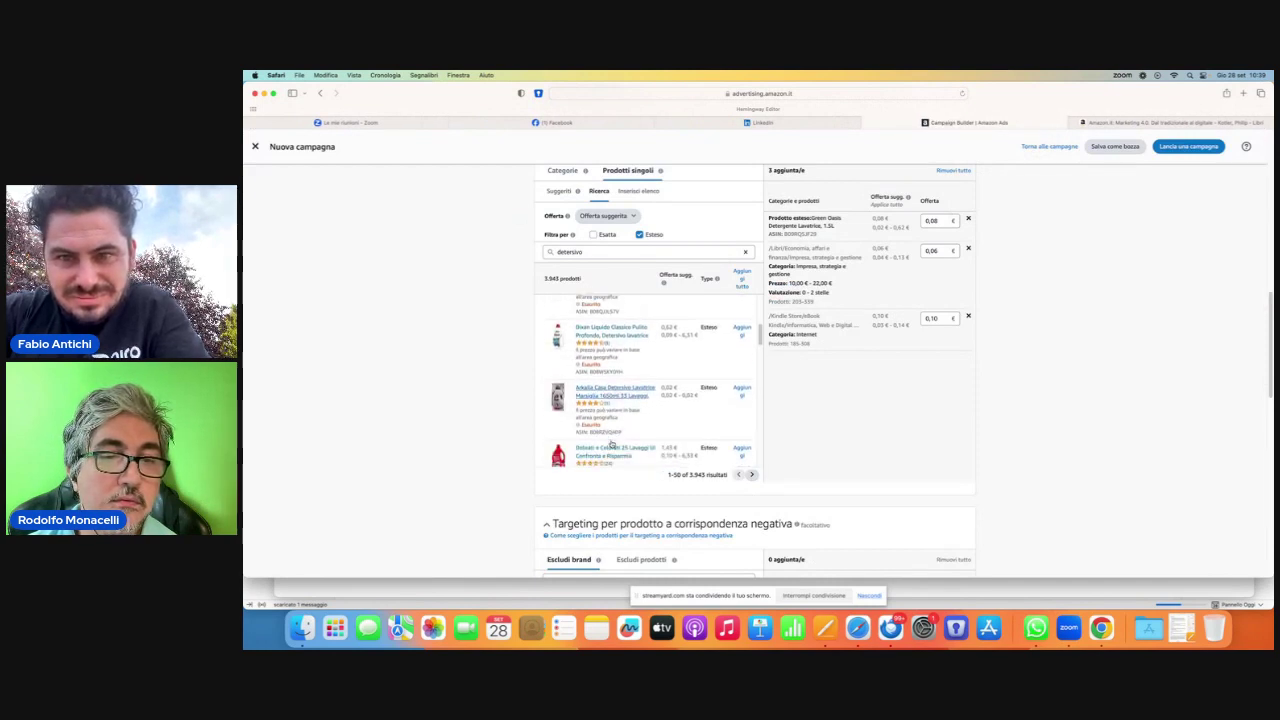
{"action": "scroll", "coordinate": [612, 443], "scroll_direction": "down", "scroll_amount": 1}
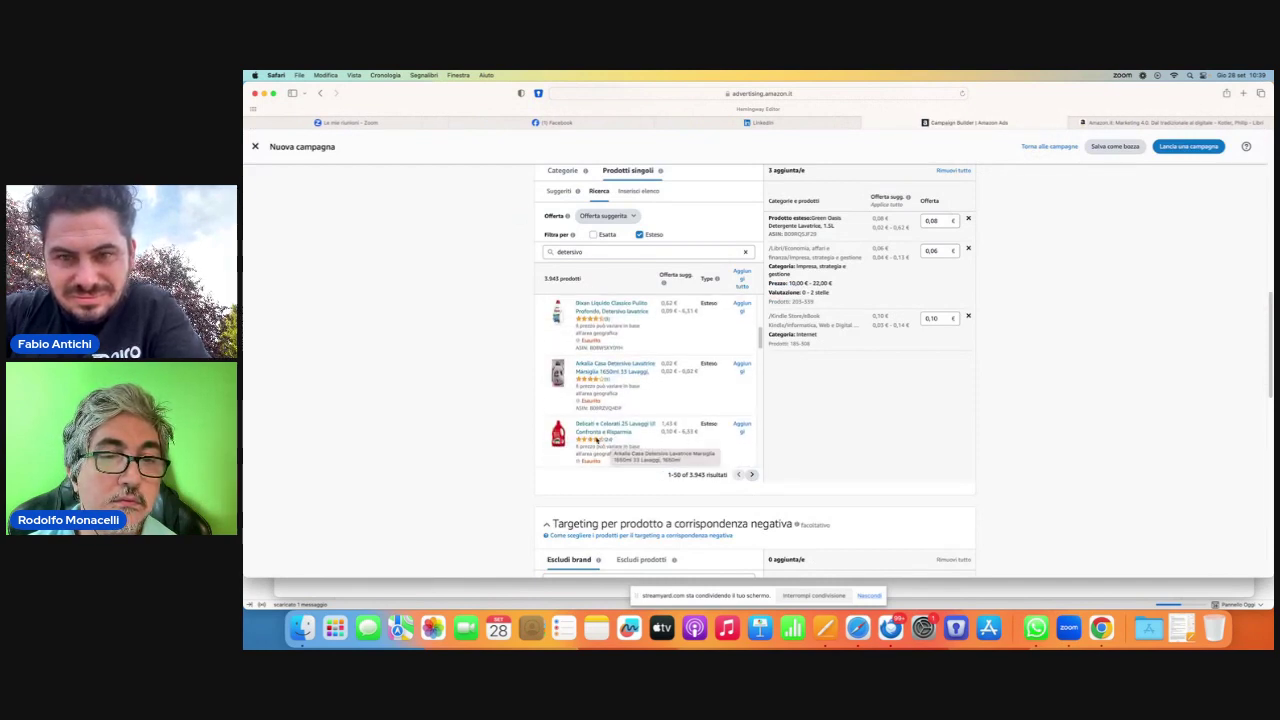
{"action": "left_click", "coordinate": [737, 427]}
{"action": "scroll", "coordinate": [646, 399], "scroll_direction": "down", "scroll_amount": 3}
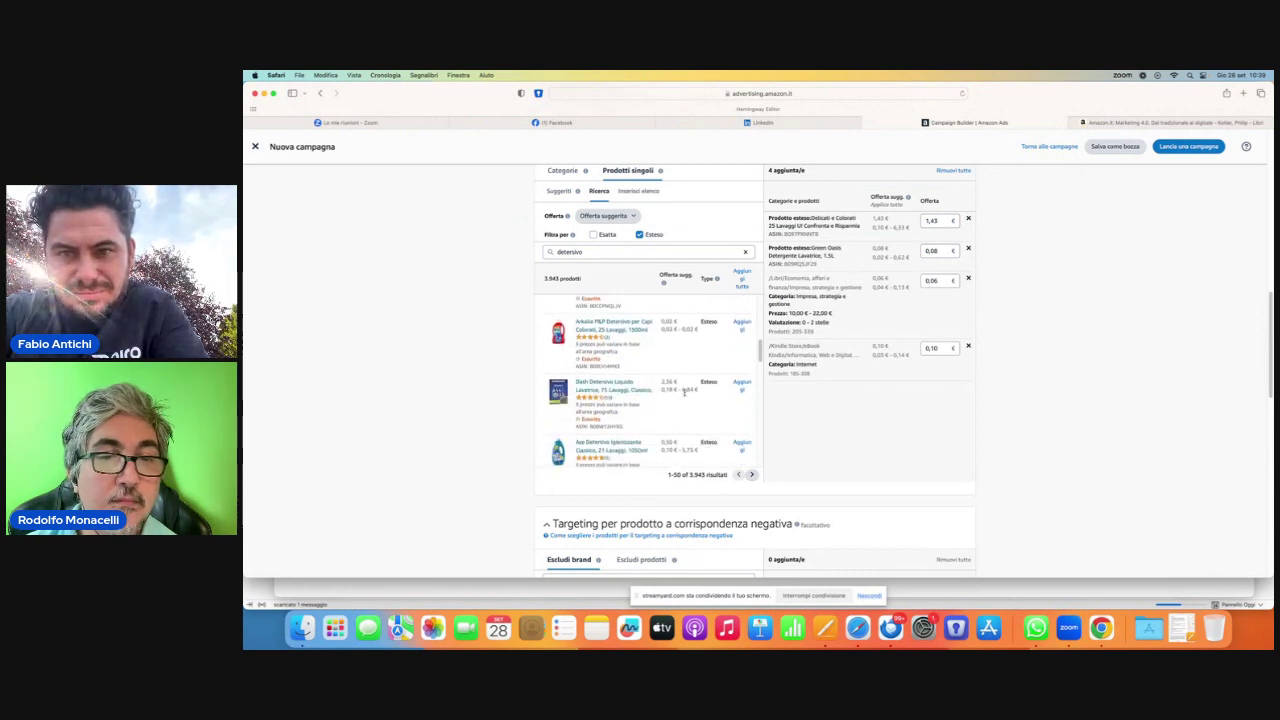
{"action": "left_click", "coordinate": [742, 386]}
{"action": "scroll", "coordinate": [738, 440], "scroll_direction": "down", "scroll_amount": 3}
- Search the products for "dixan" and add Dixan Liquido Lavanda Pulito Profondo to the targeted products
{"action": "double_click", "coordinate": [578, 251]}
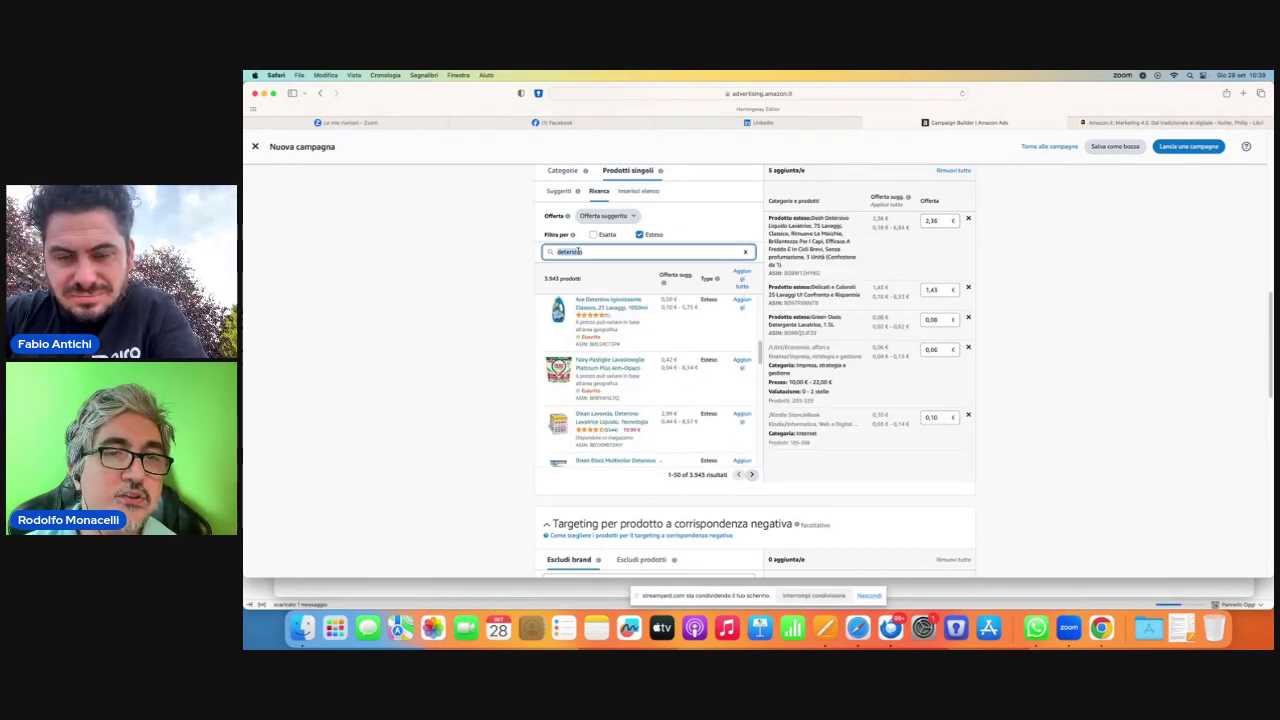
{"action": "type", "text": "dixan"}
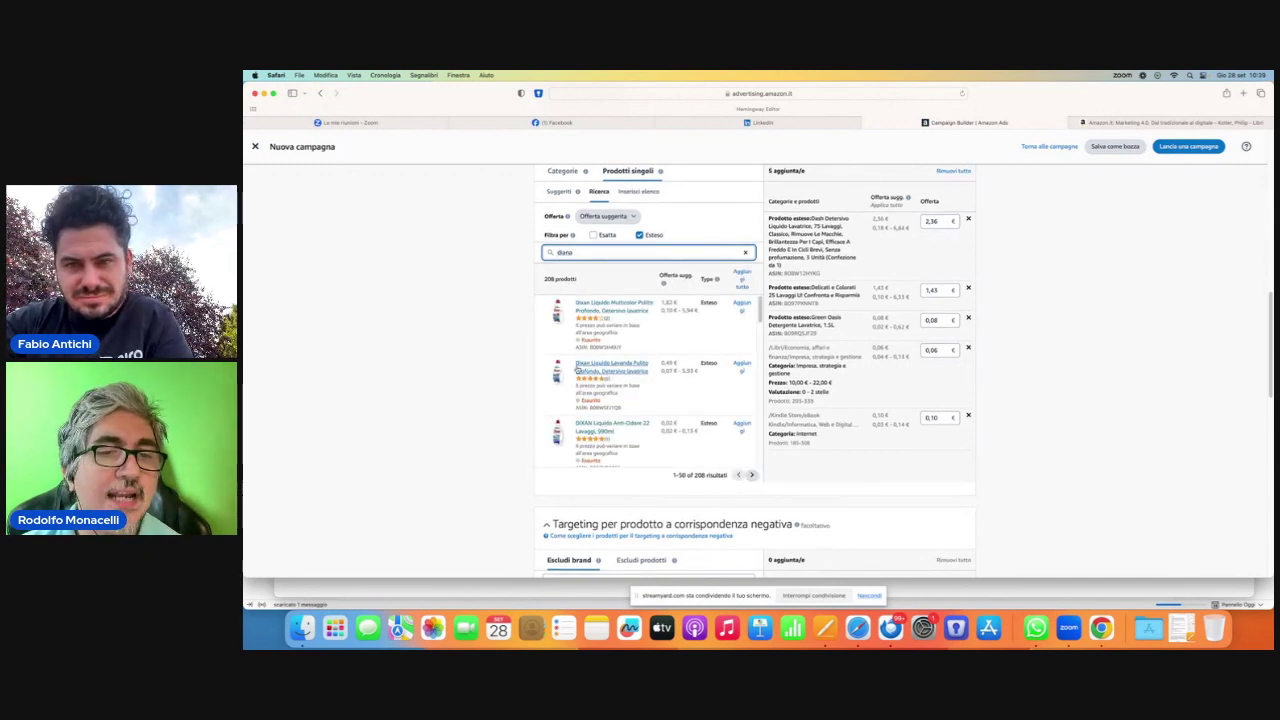
{"action": "left_click", "coordinate": [743, 366]}
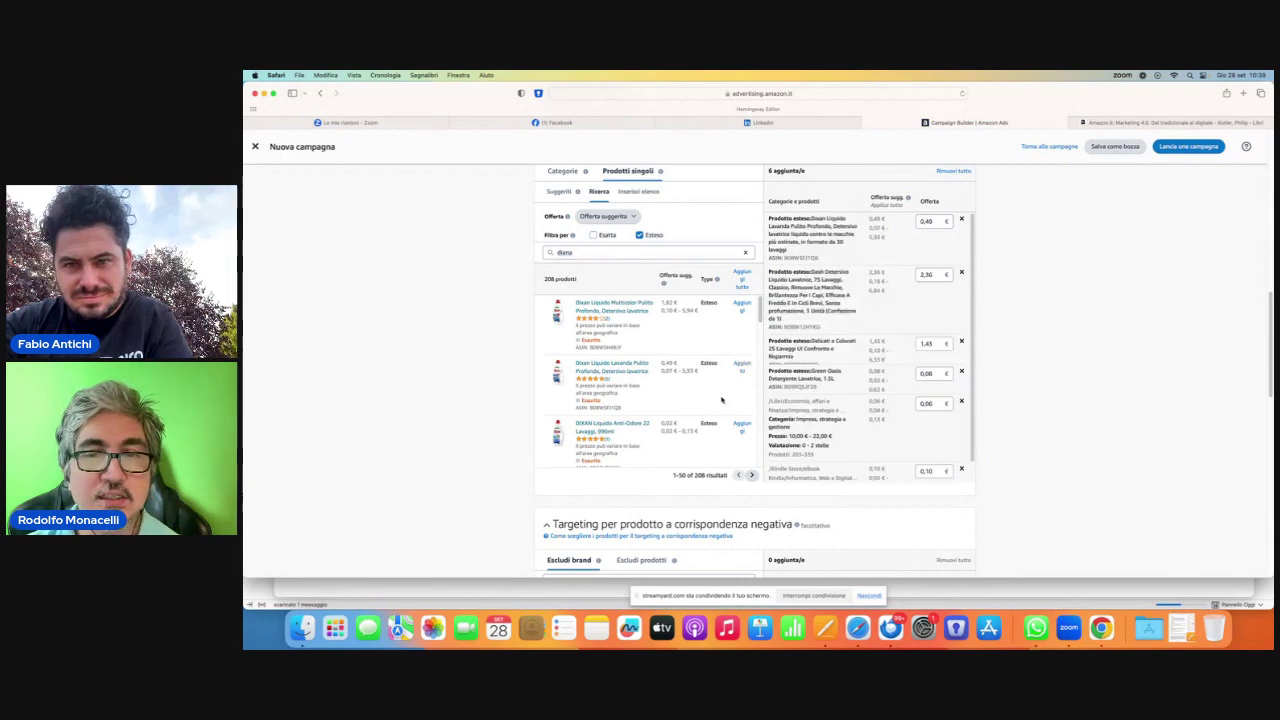
- Review the product search results and the remaining campaign sections, including negative product targeting, bidding strategy, dates and daily budget
{"action": "scroll", "coordinate": [727, 408], "scroll_direction": "down", "scroll_amount": 3}
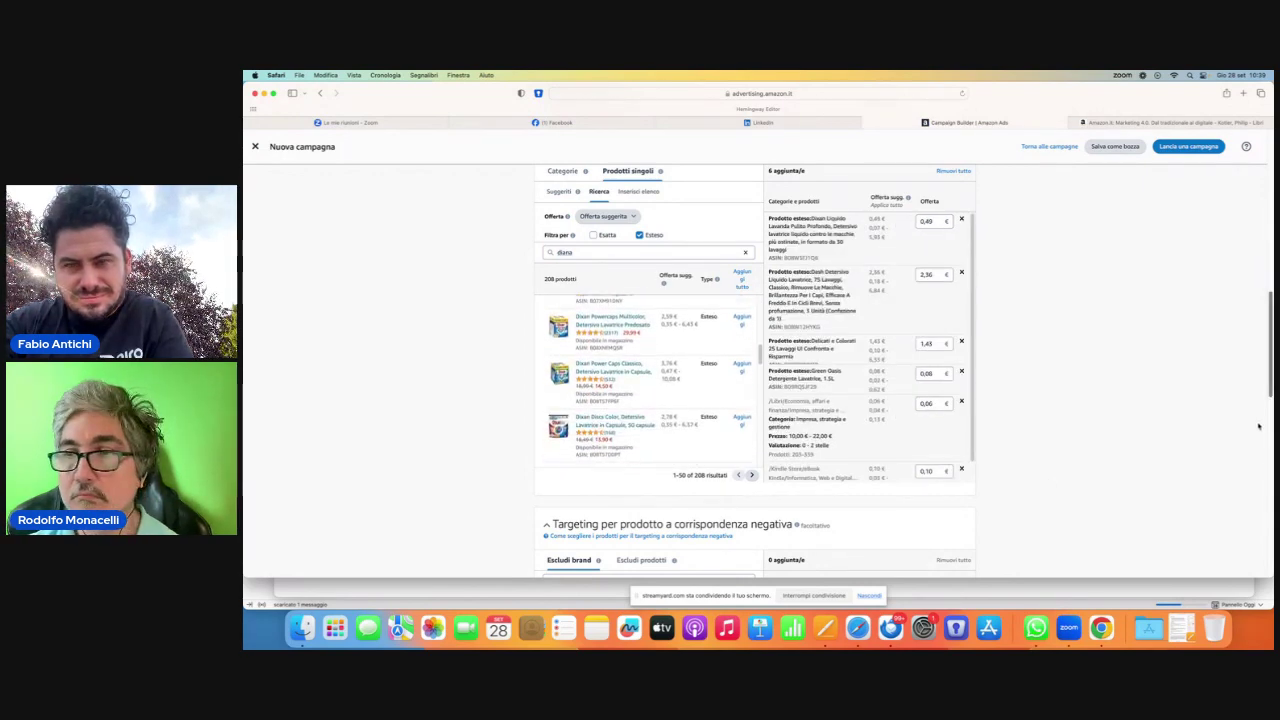
{"action": "scroll", "coordinate": [1245, 425], "scroll_direction": "down", "scroll_amount": 10}
{"action": "scroll", "coordinate": [1245, 425], "scroll_direction": "down", "scroll_amount": 2}
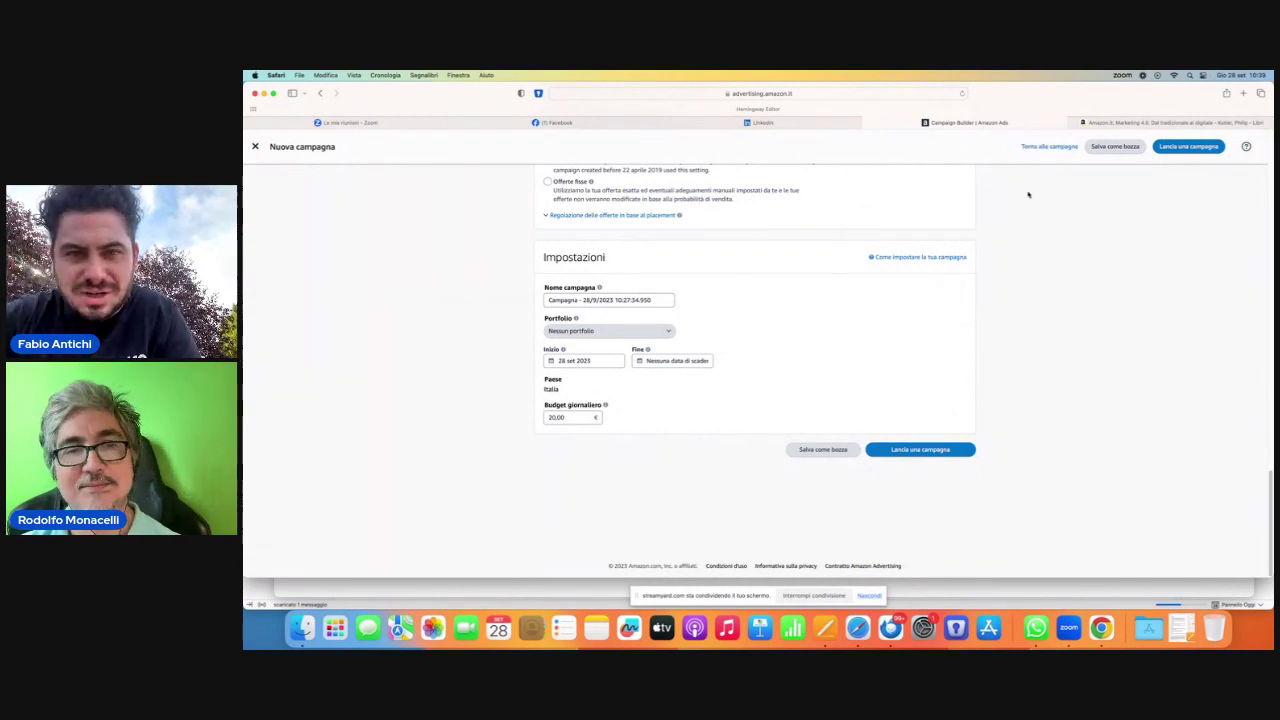
{"action": "scroll", "coordinate": [871, 203], "scroll_direction": "up", "scroll_amount": 5}
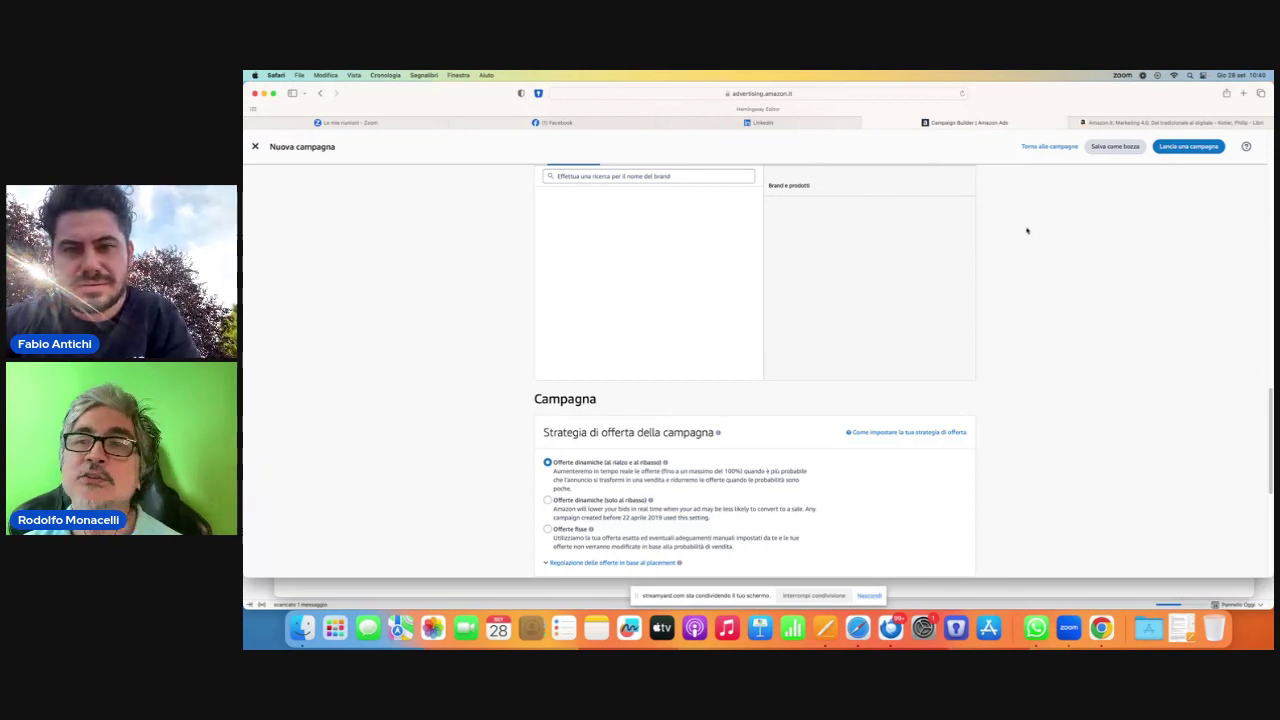
{"action": "scroll", "coordinate": [1040, 236], "scroll_direction": "up", "scroll_amount": 5}
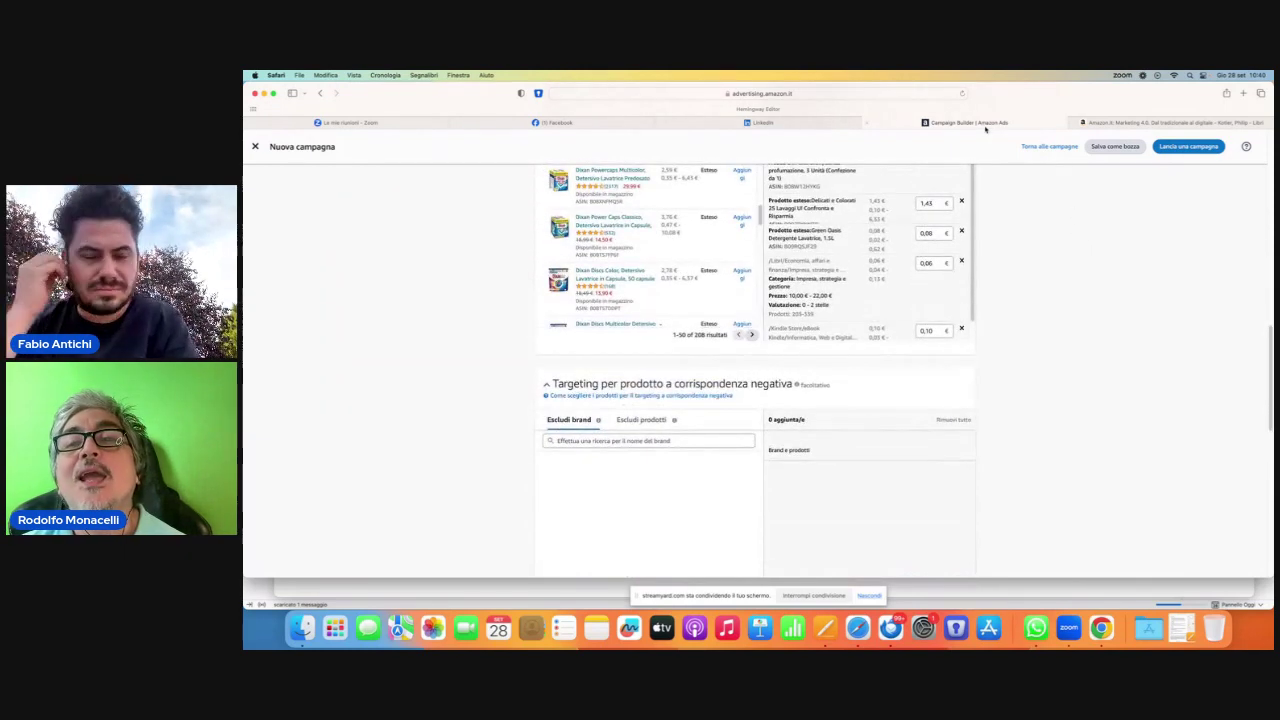
- Leave the new campaign without saving, return to the list of all campaigns and dismiss the placement bid tip
{"action": "left_click", "coordinate": [1045, 146]}
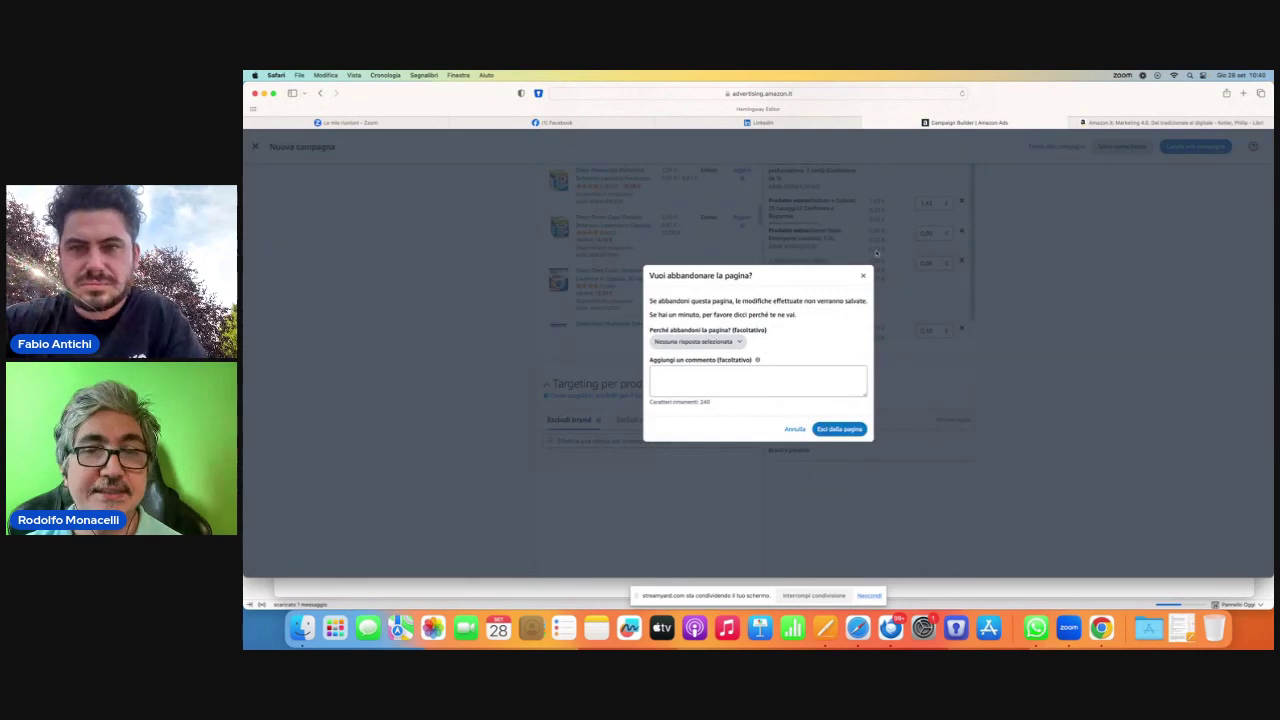
{"action": "left_click", "coordinate": [832, 429]}
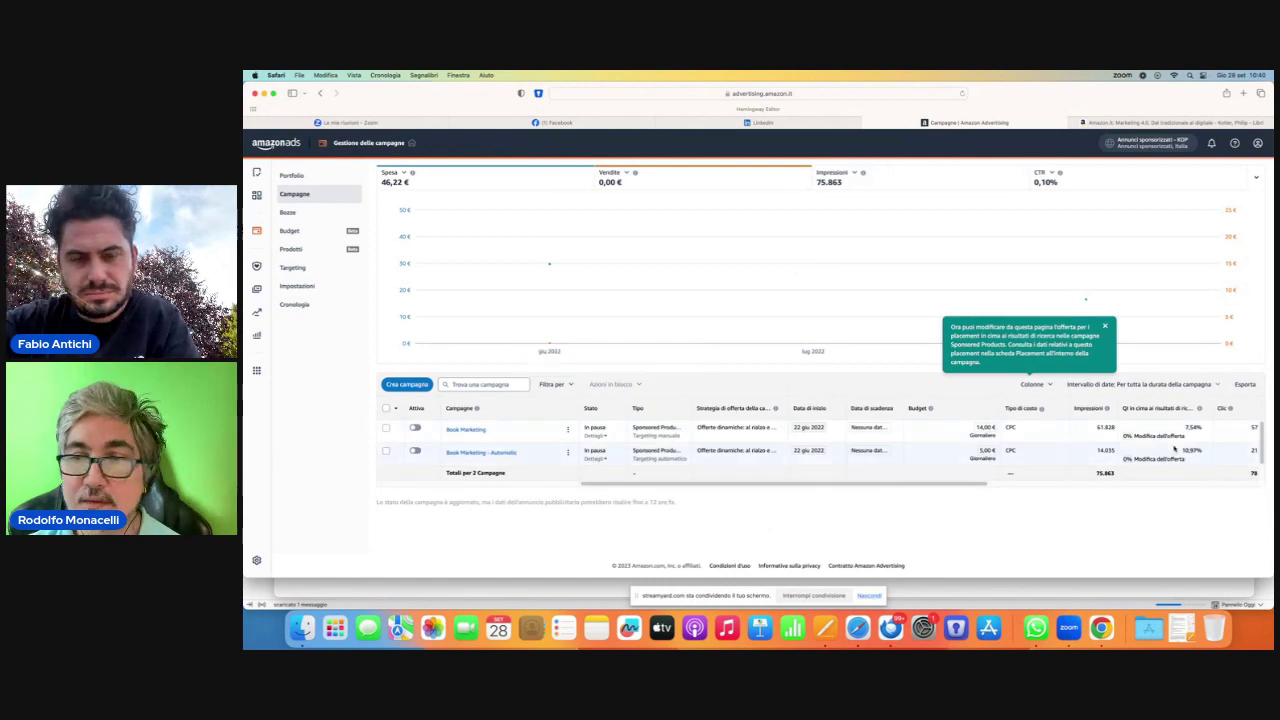
{"action": "scroll", "coordinate": [1210, 480], "scroll_direction": "right", "scroll_amount": 5}
{"action": "scroll", "coordinate": [898, 494], "scroll_direction": "left", "scroll_amount": 5}
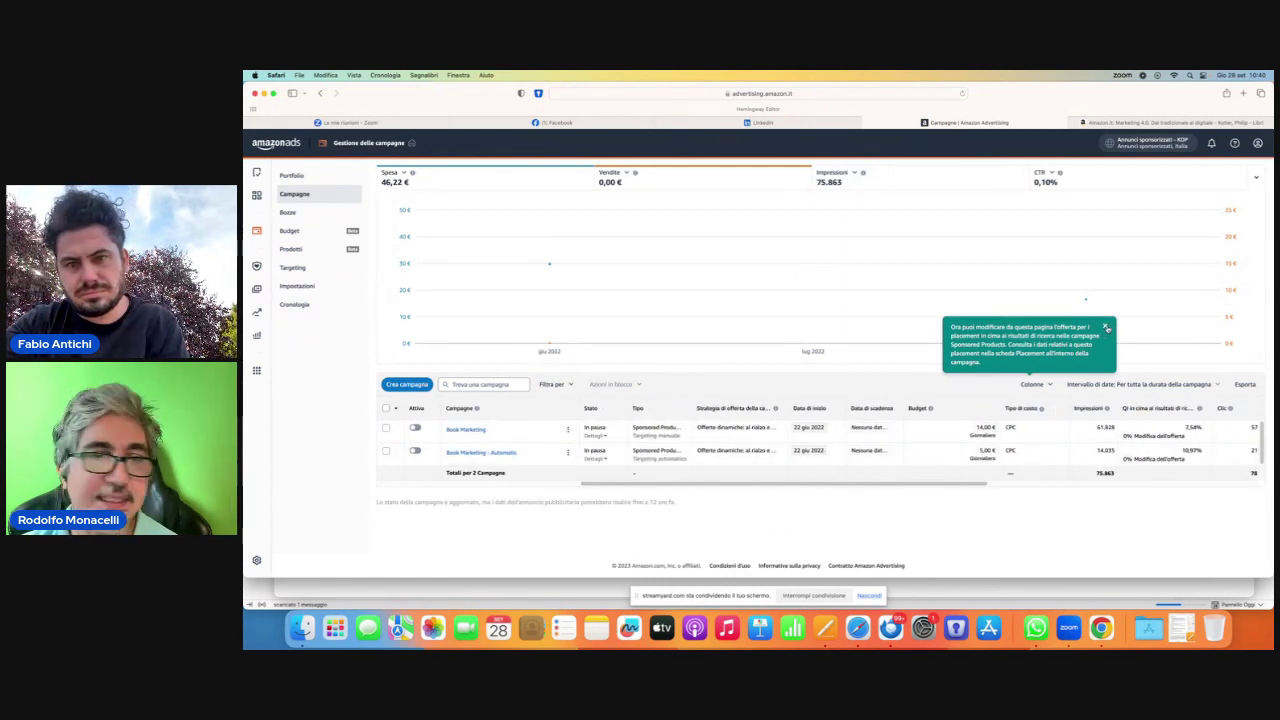
{"action": "left_click", "coordinate": [1107, 327]}
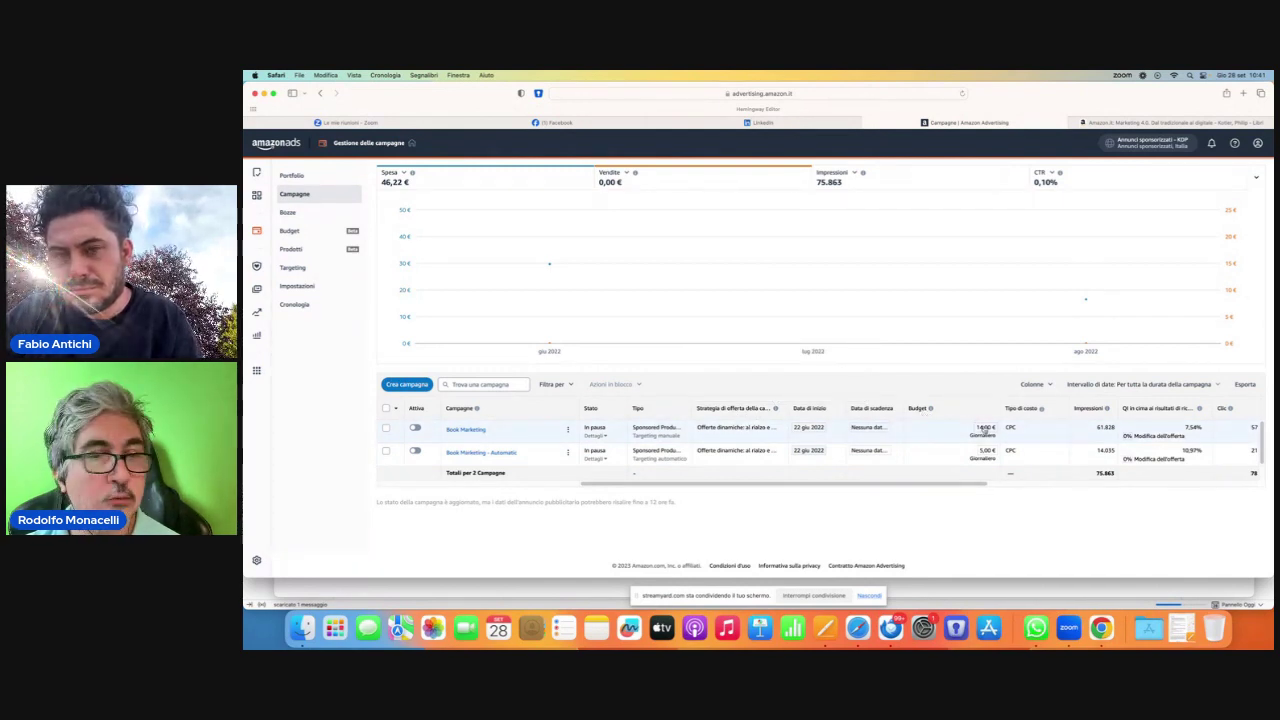
- Examine the metrics of both Book Marketing campaigns, from budget and impressions through clicks, spend, CPC and orders to sales and ACOS
{"action": "mouse_move", "coordinate": [603, 438]}
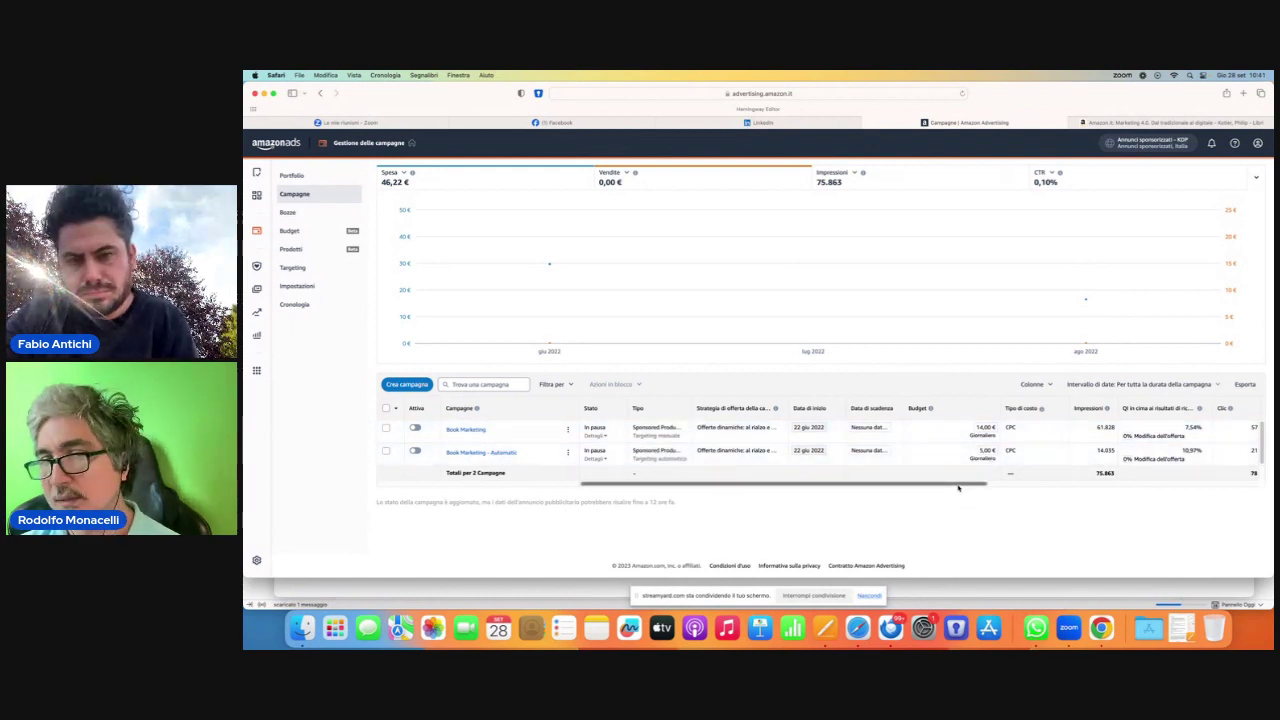
{"action": "left_click_drag", "start_coordinate": [958, 487], "coordinate": [986, 487]}
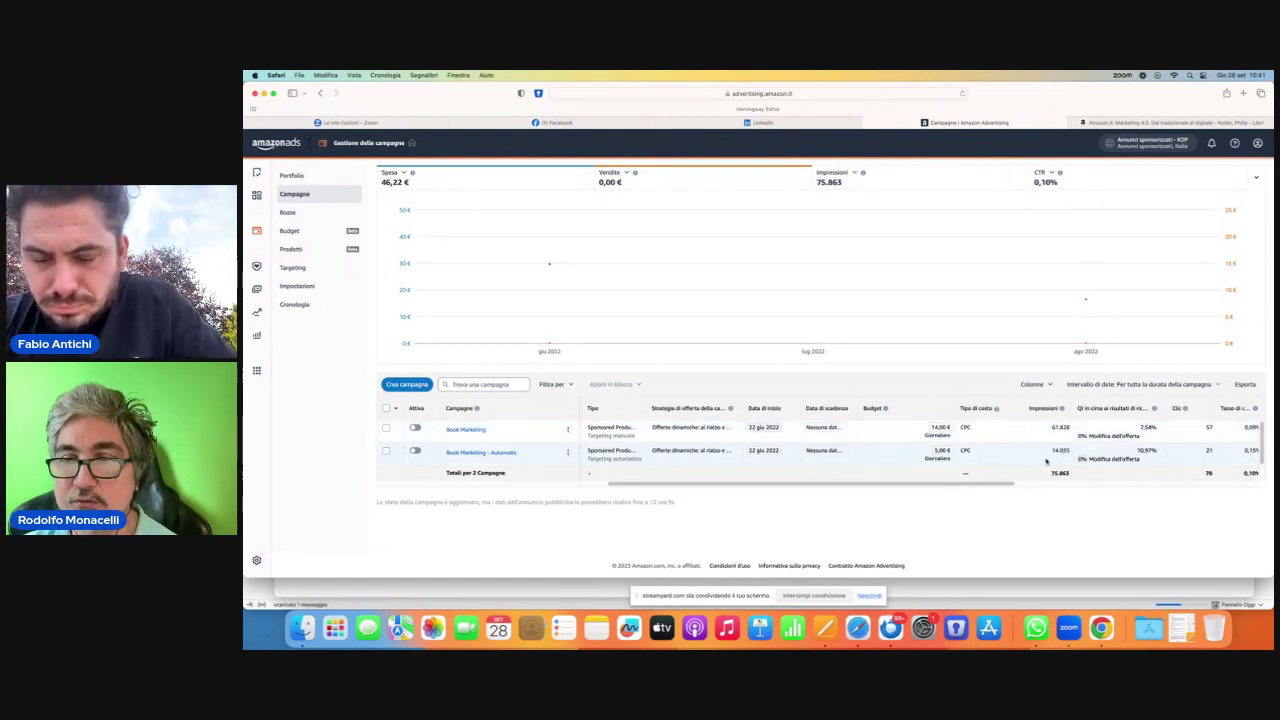
{"action": "left_click_drag", "start_coordinate": [984, 491], "coordinate": [1075, 485]}
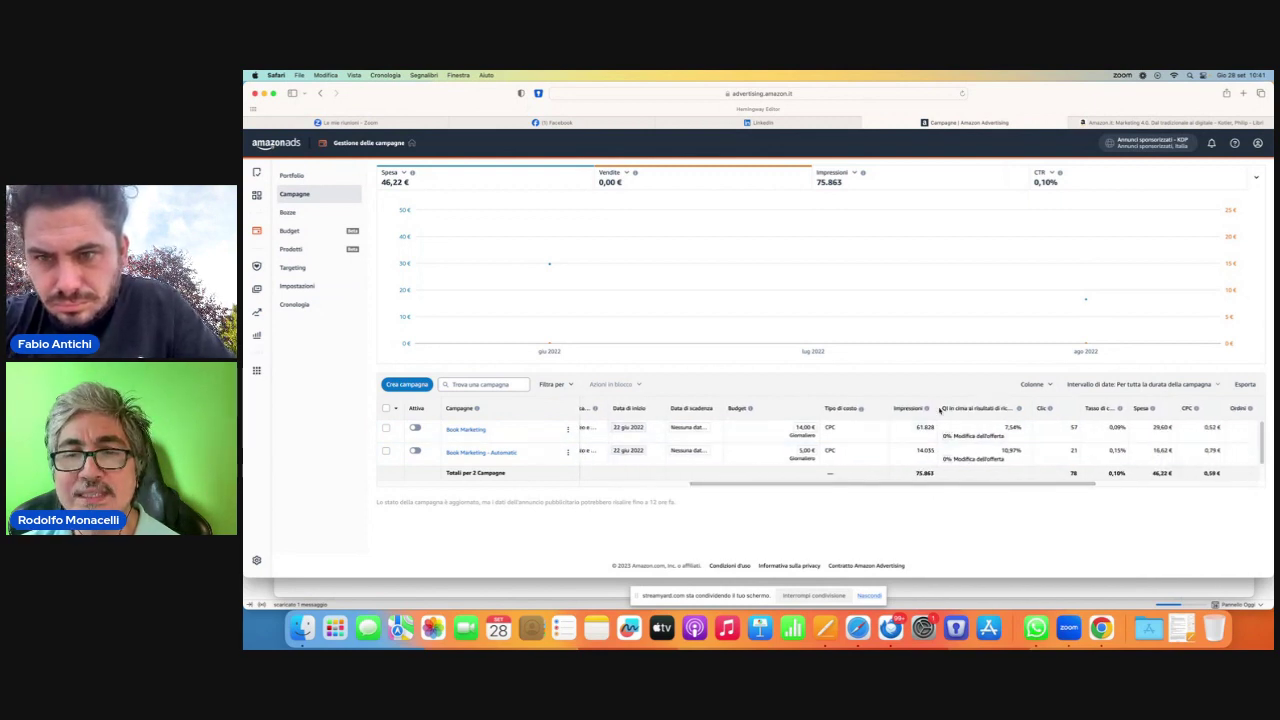
{"action": "mouse_move", "coordinate": [1019, 412]}
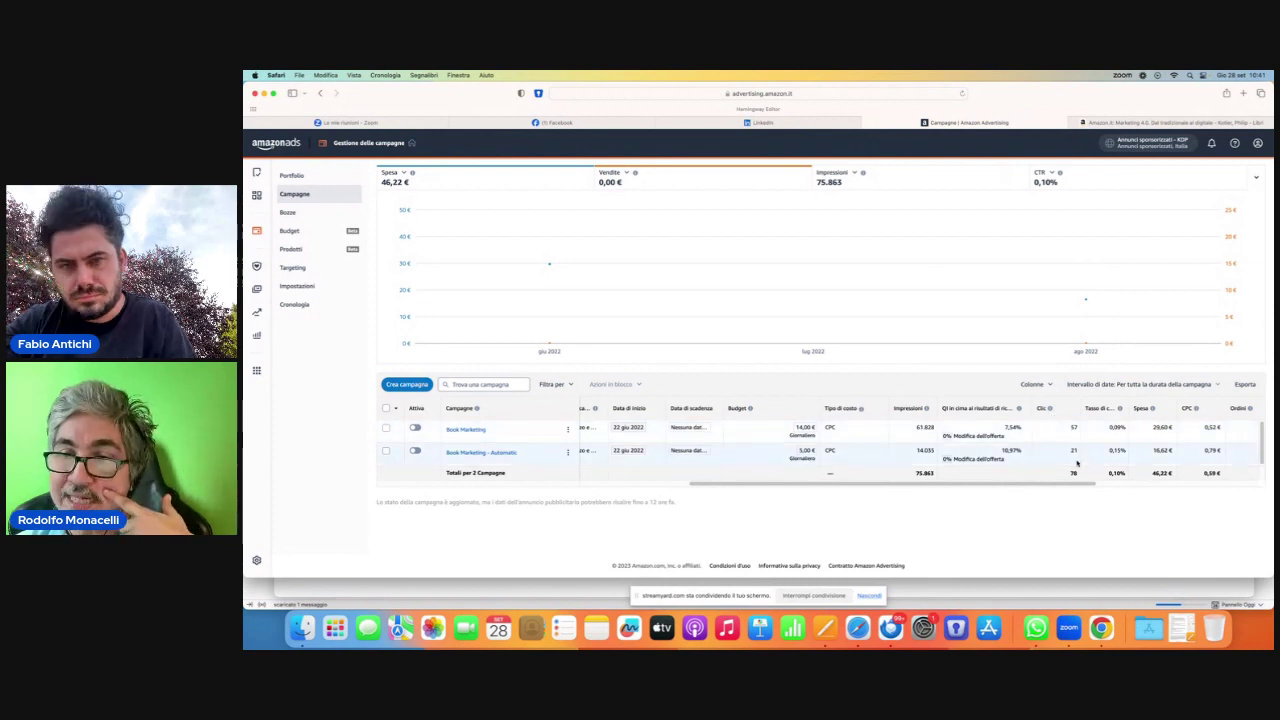
{"action": "mouse_move", "coordinate": [1120, 412]}
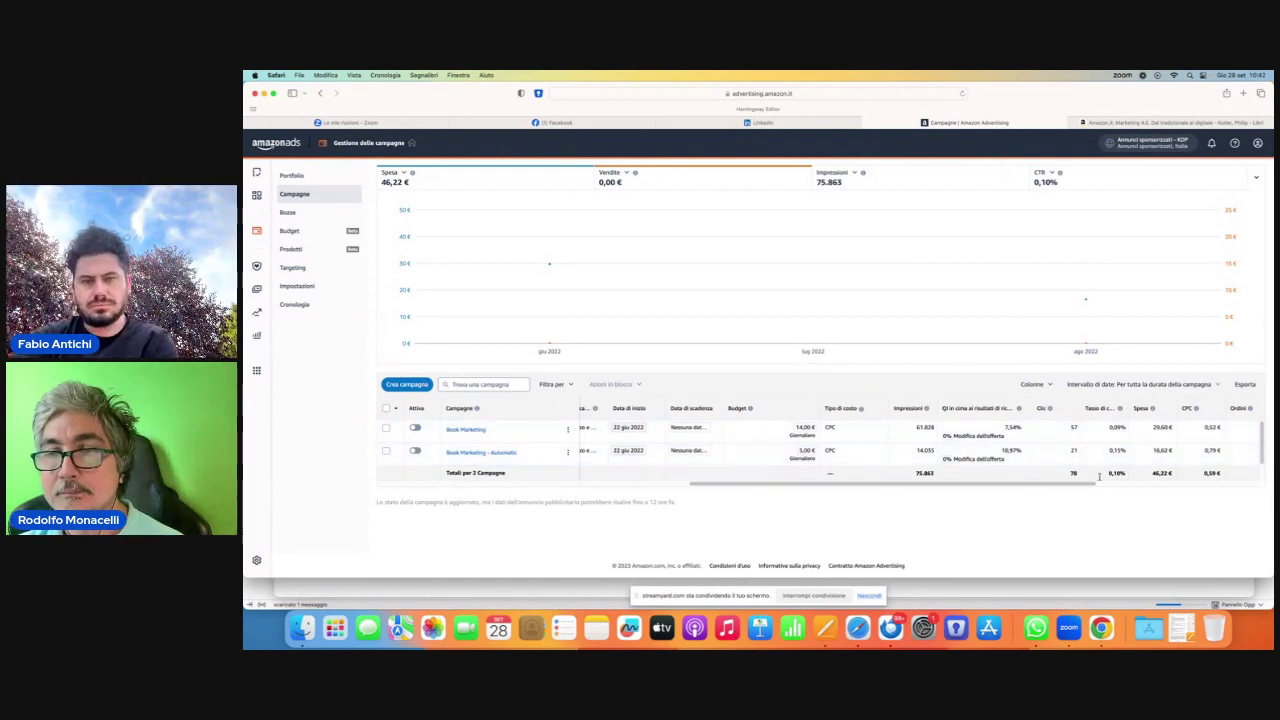
{"action": "left_click_drag", "start_coordinate": [1099, 477], "coordinate": [1188, 480]}
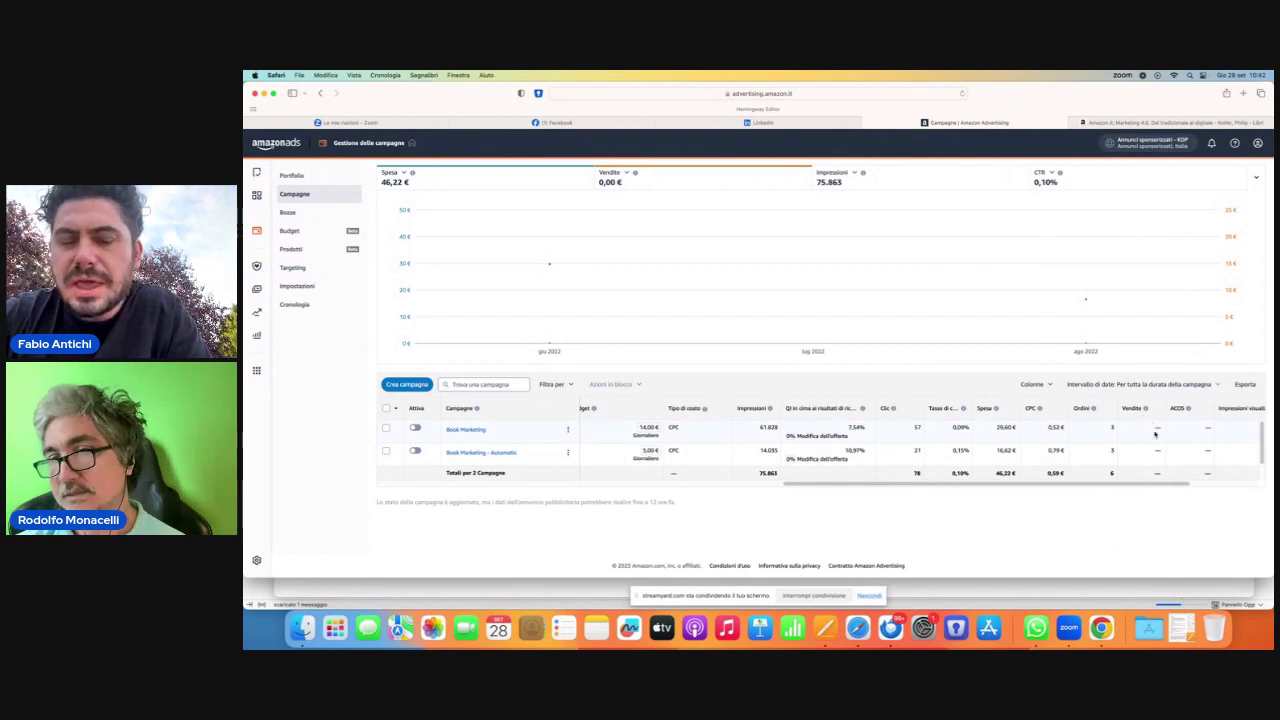
{"action": "scroll", "coordinate": [1180, 485], "scroll_direction": "right", "scroll_amount": 5}
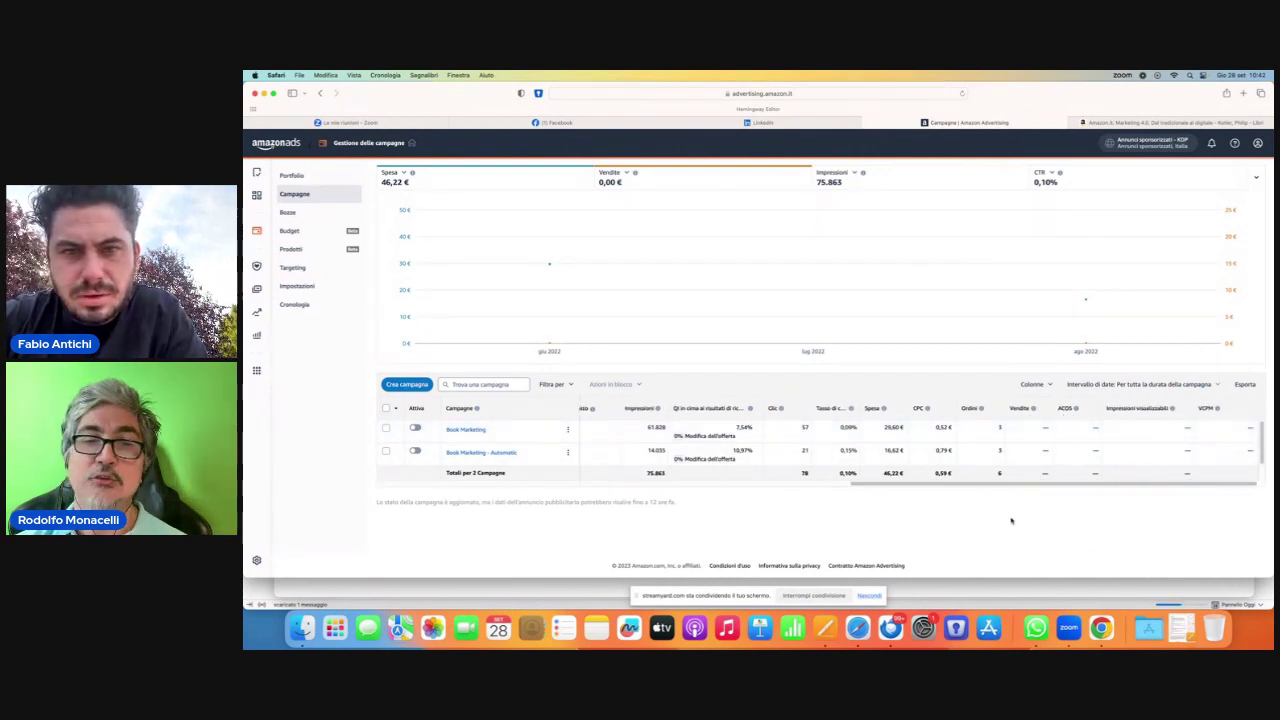
- Open the Keyword Targeting Ad group of the Book Marketing campaign and review its keywords' suggested bids, bids and impressions
{"action": "left_click", "coordinate": [479, 431]}
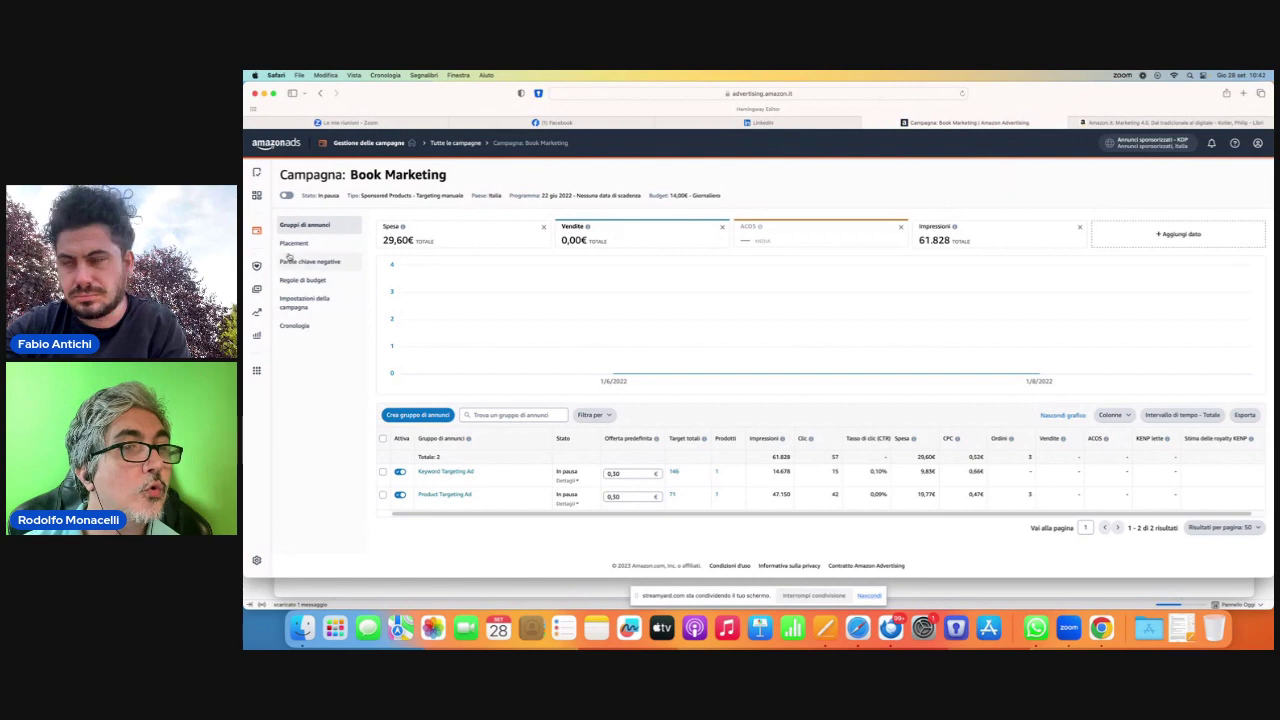
{"action": "left_click", "coordinate": [450, 472]}
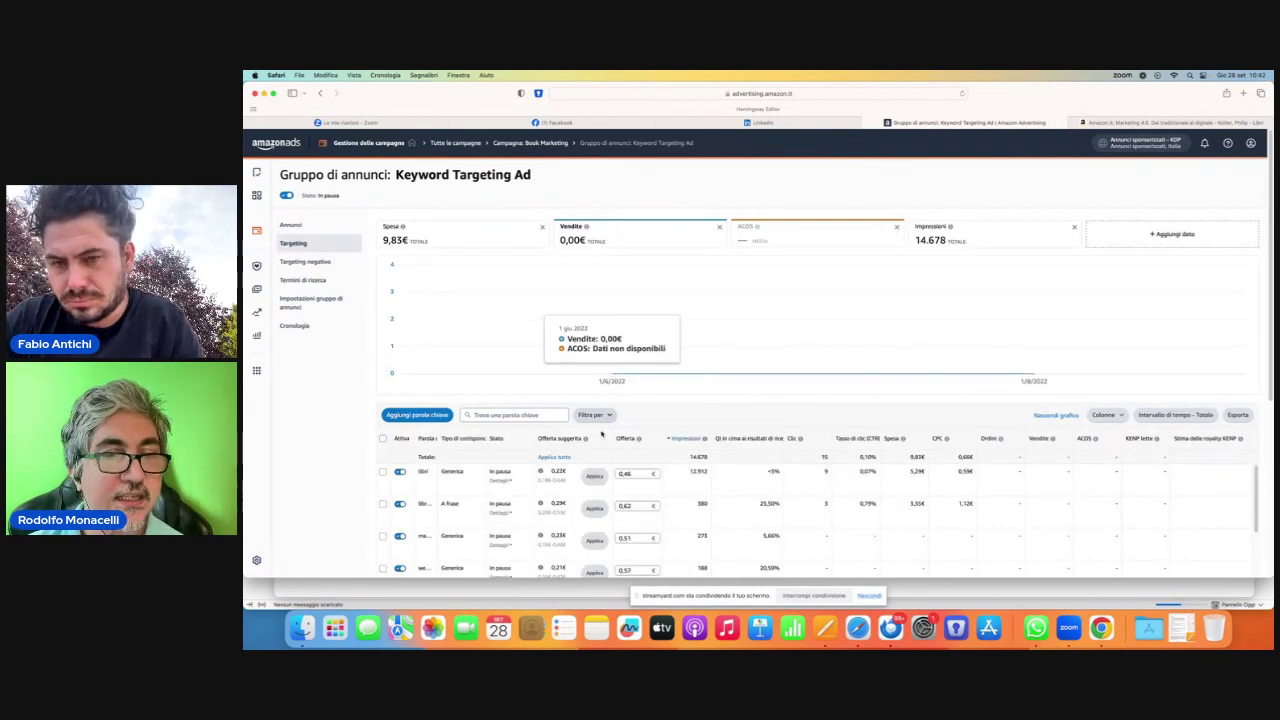
{"action": "scroll", "coordinate": [800, 470], "scroll_direction": "down", "scroll_amount": 1}
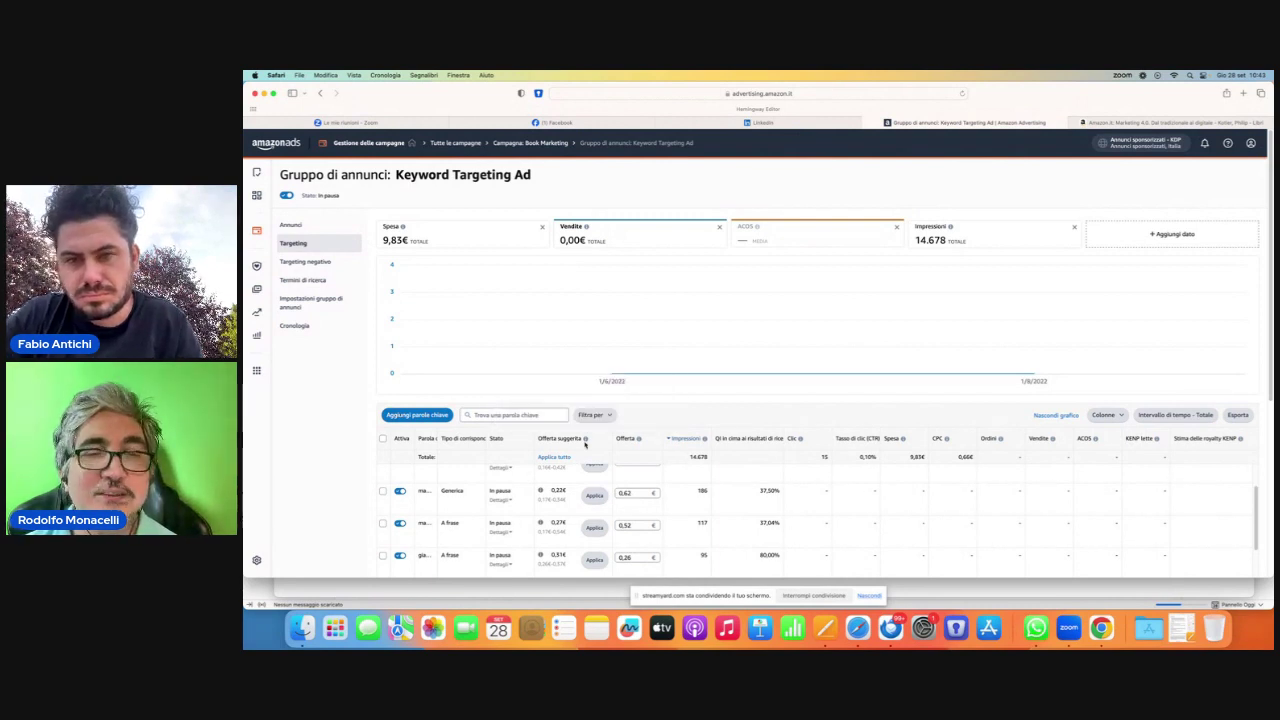
{"action": "mouse_move", "coordinate": [637, 441]}
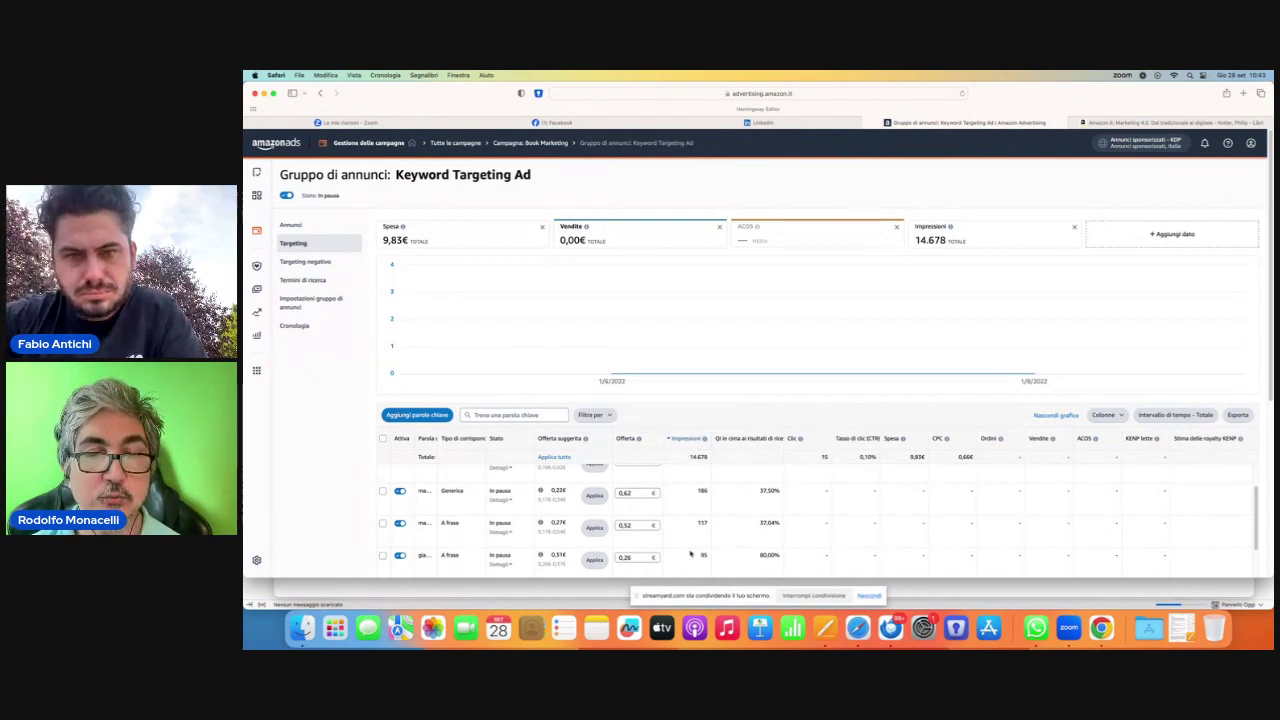
{"action": "scroll", "coordinate": [697, 515], "scroll_direction": "down", "scroll_amount": 1}
{"action": "scroll", "coordinate": [697, 515], "scroll_direction": "up", "scroll_amount": 2}
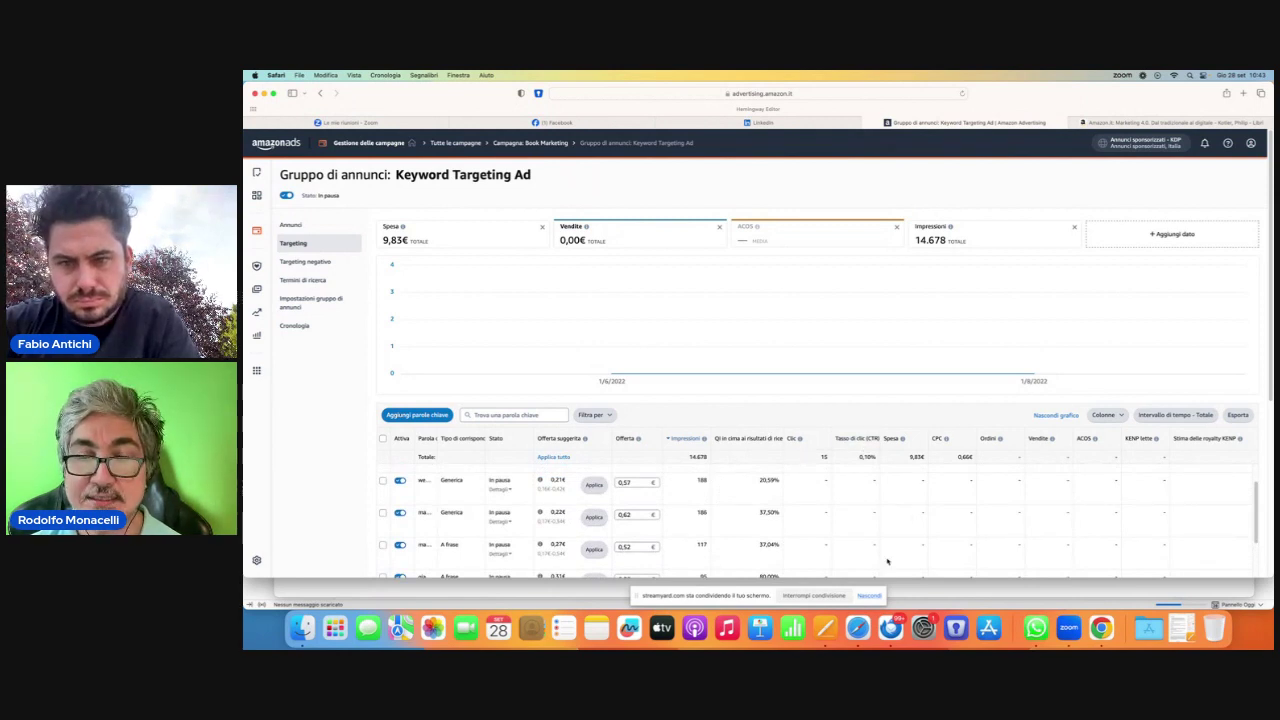
- Sort the keywords by spend and read the explanation of the ACOS column, then check the KENP read column
{"action": "left_click", "coordinate": [928, 440]}
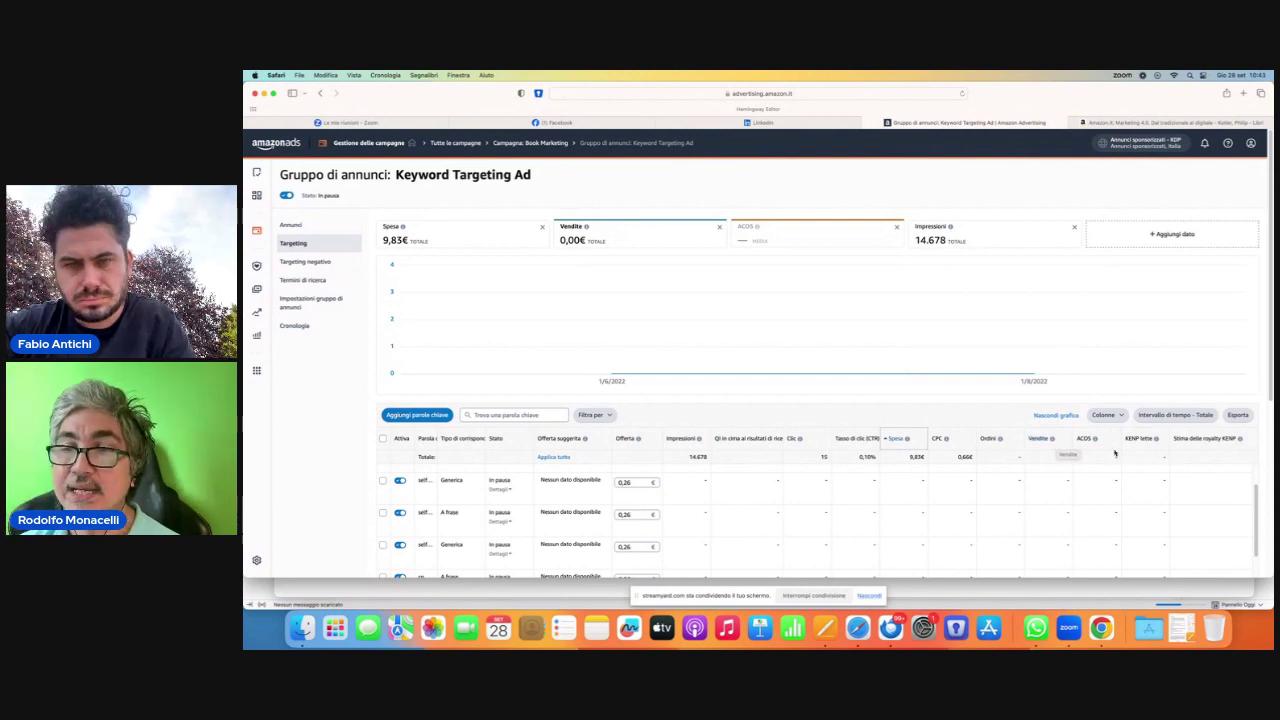
{"action": "mouse_move", "coordinate": [1092, 441]}
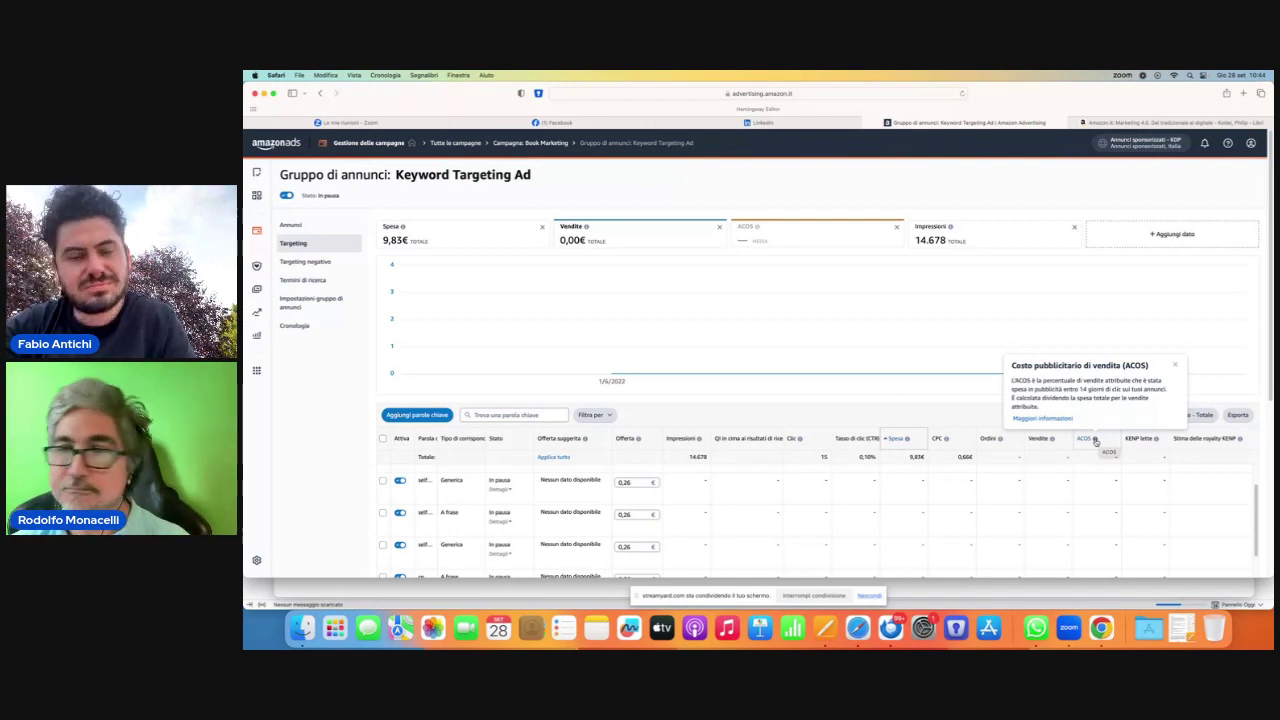
{"action": "mouse_move", "coordinate": [1158, 443]}
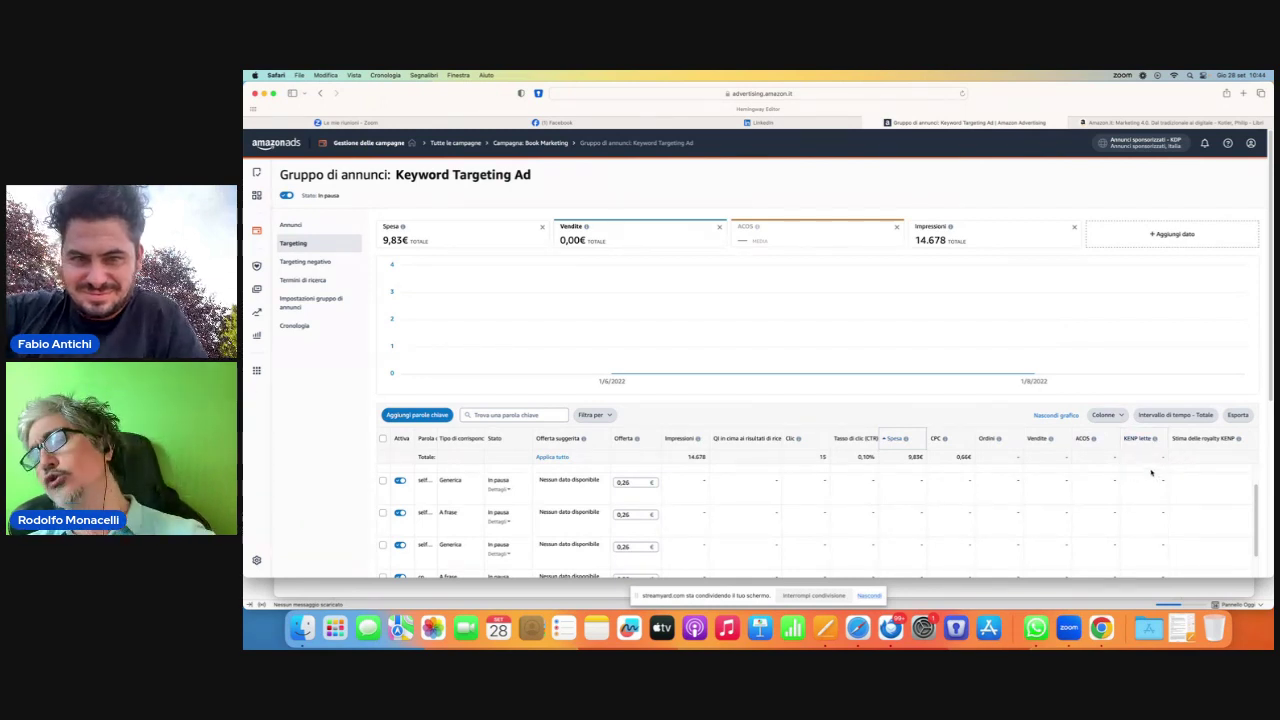
{"action": "mouse_move", "coordinate": [1155, 443]}
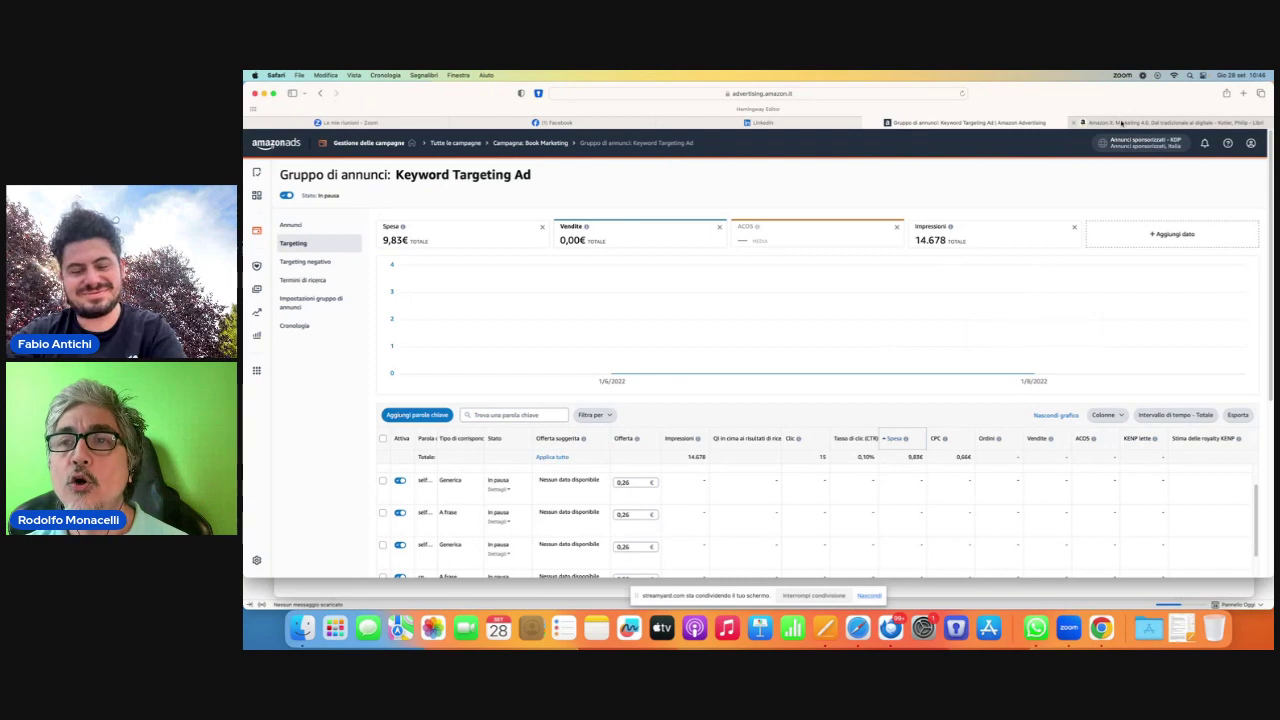
{"action": "mouse_move", "coordinate": [1035, 335]}
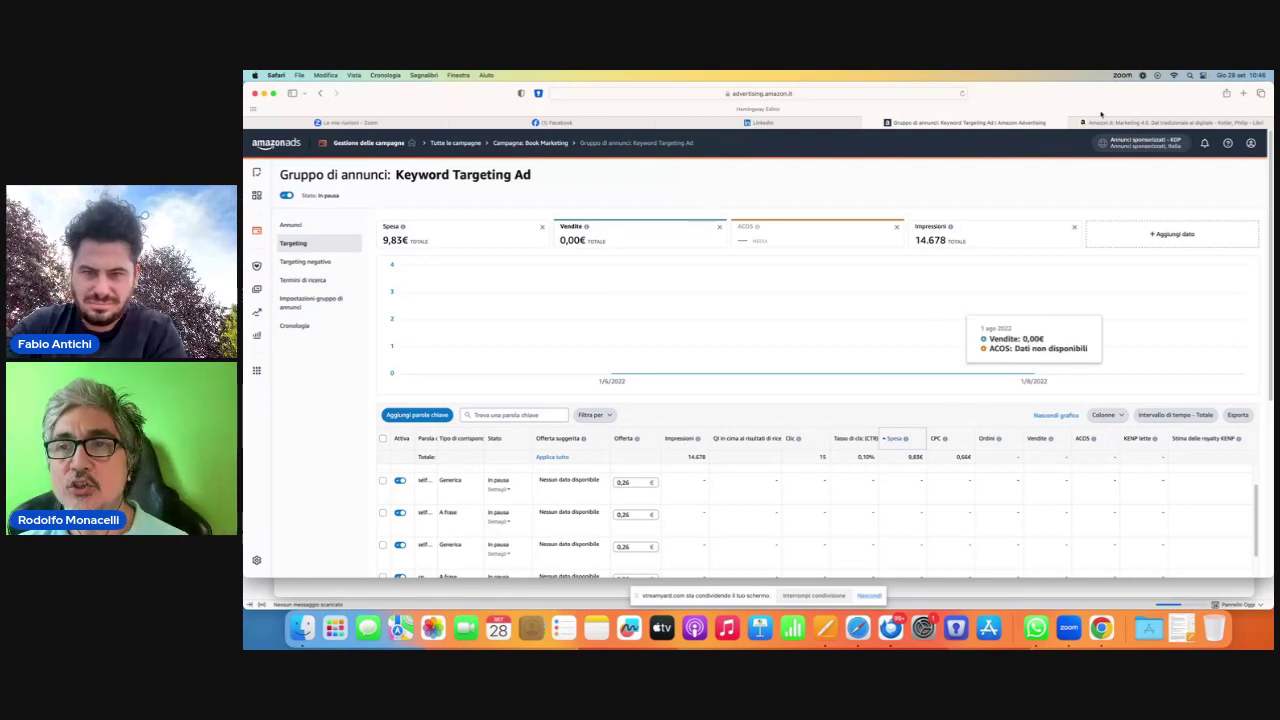
- Switch to the Amazon page of the book Marketing 4.0, clear the search text and dismiss the search suggestions
{"action": "key", "text": "ctrl+Tab"}
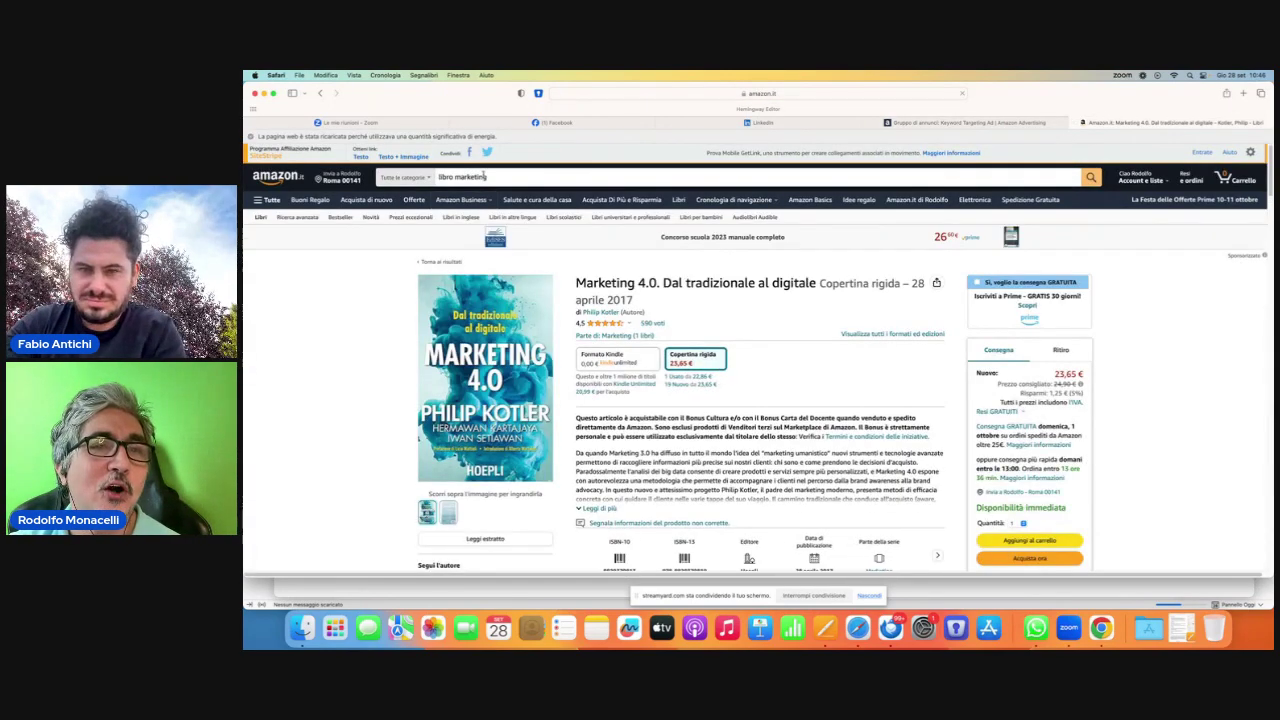
{"action": "left_click", "coordinate": [486, 177]}
{"action": "key", "text": "BackSpace"}
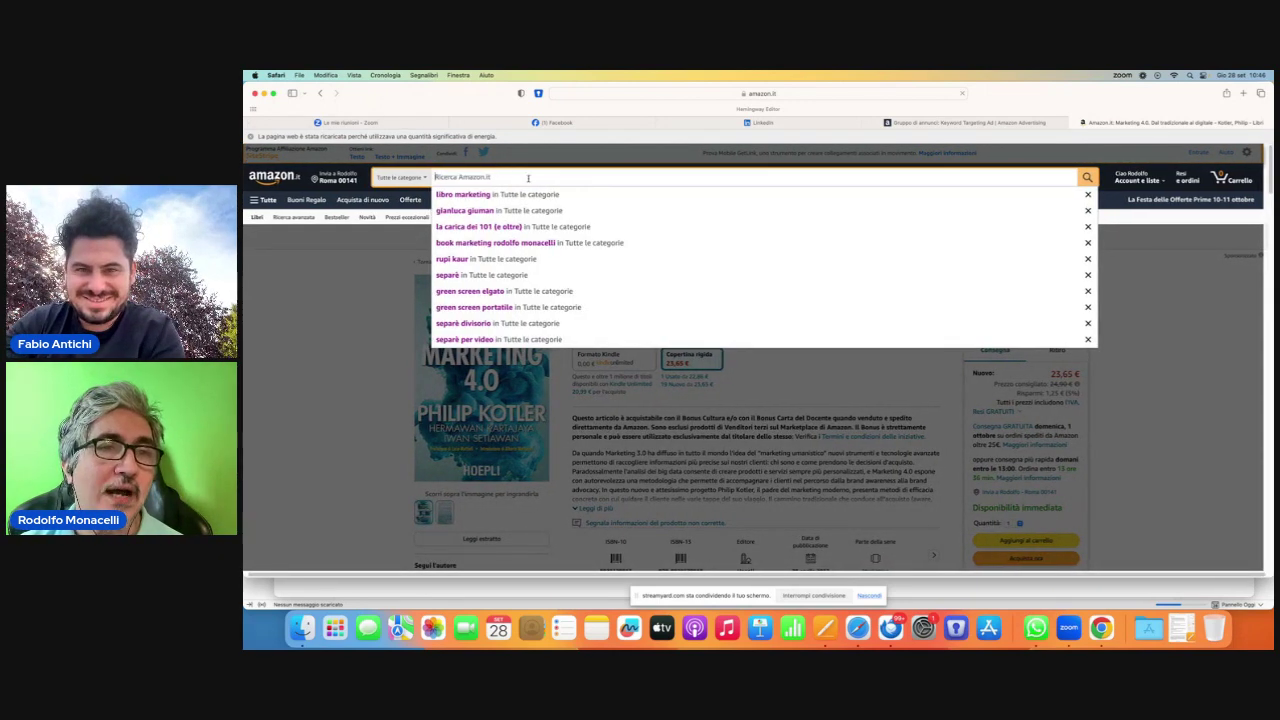
{"action": "left_click", "coordinate": [291, 341]}
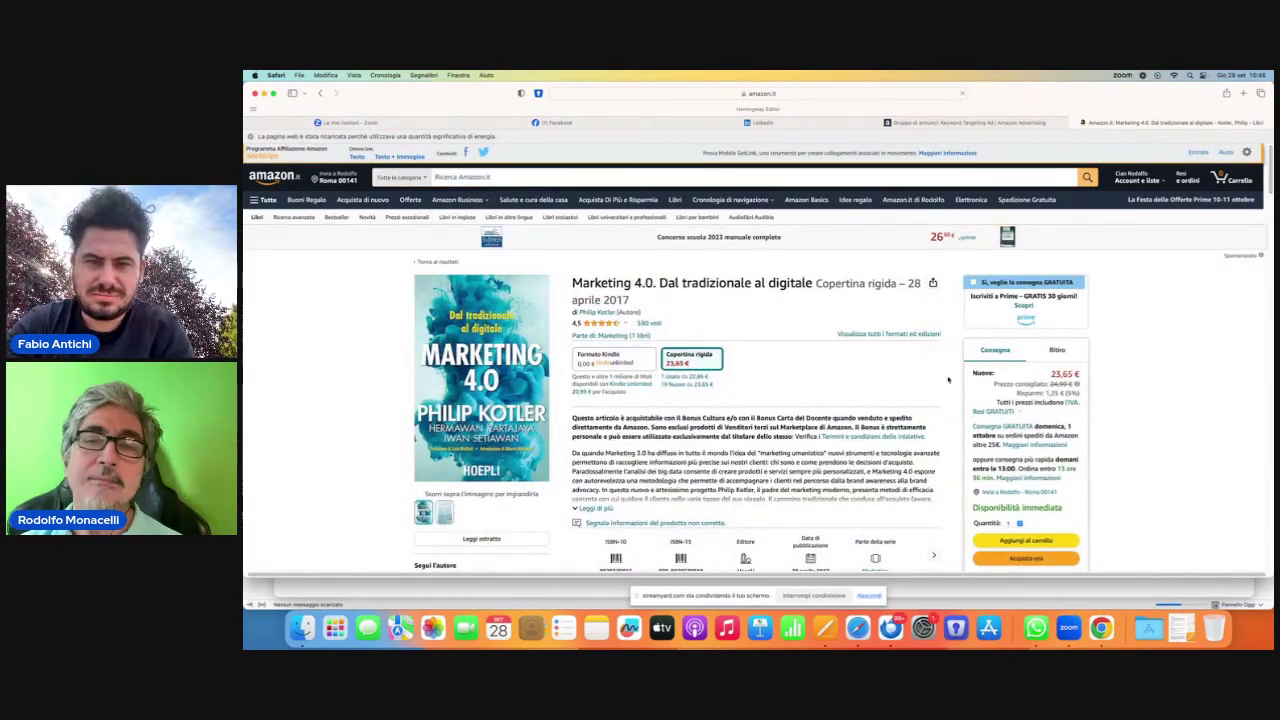
- Highlight the title of the Marketing 4.0 book and expand its full description
{"action": "scroll", "coordinate": [671, 213], "scroll_direction": "down", "scroll_amount": 1}
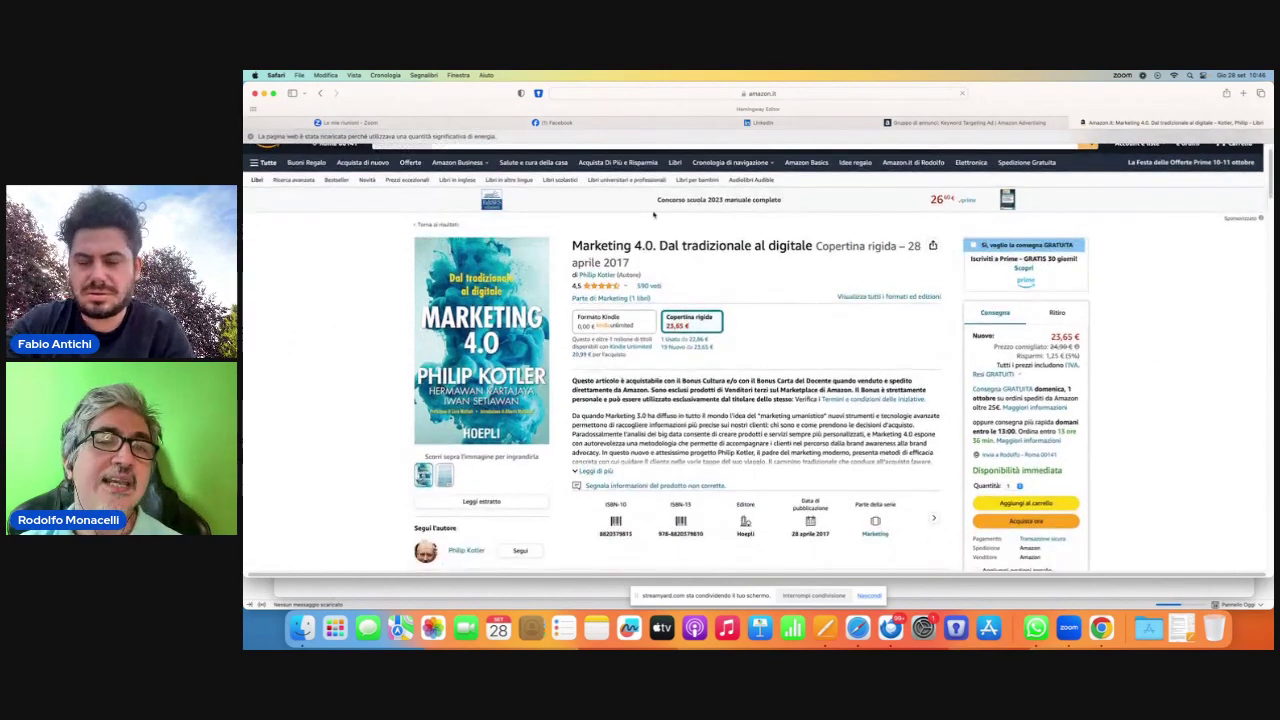
{"action": "left_click_drag", "start_coordinate": [577, 247], "coordinate": [782, 248]}
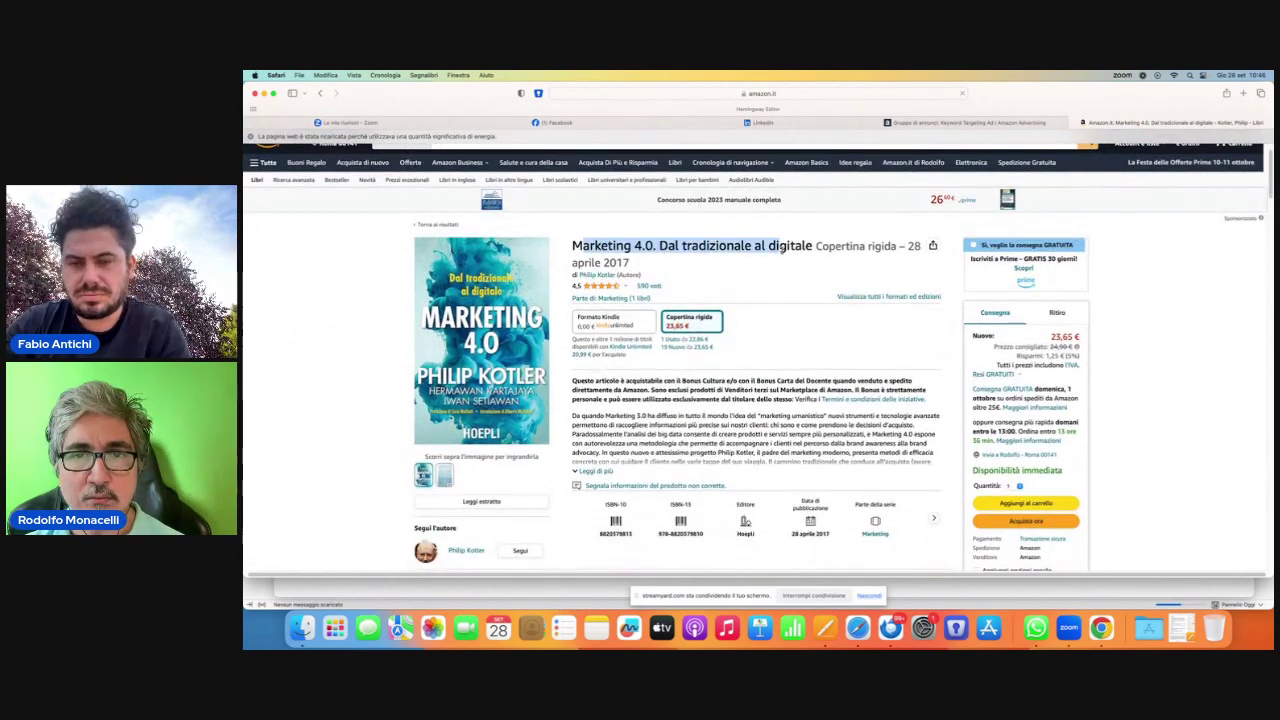
{"action": "left_click", "coordinate": [600, 471]}
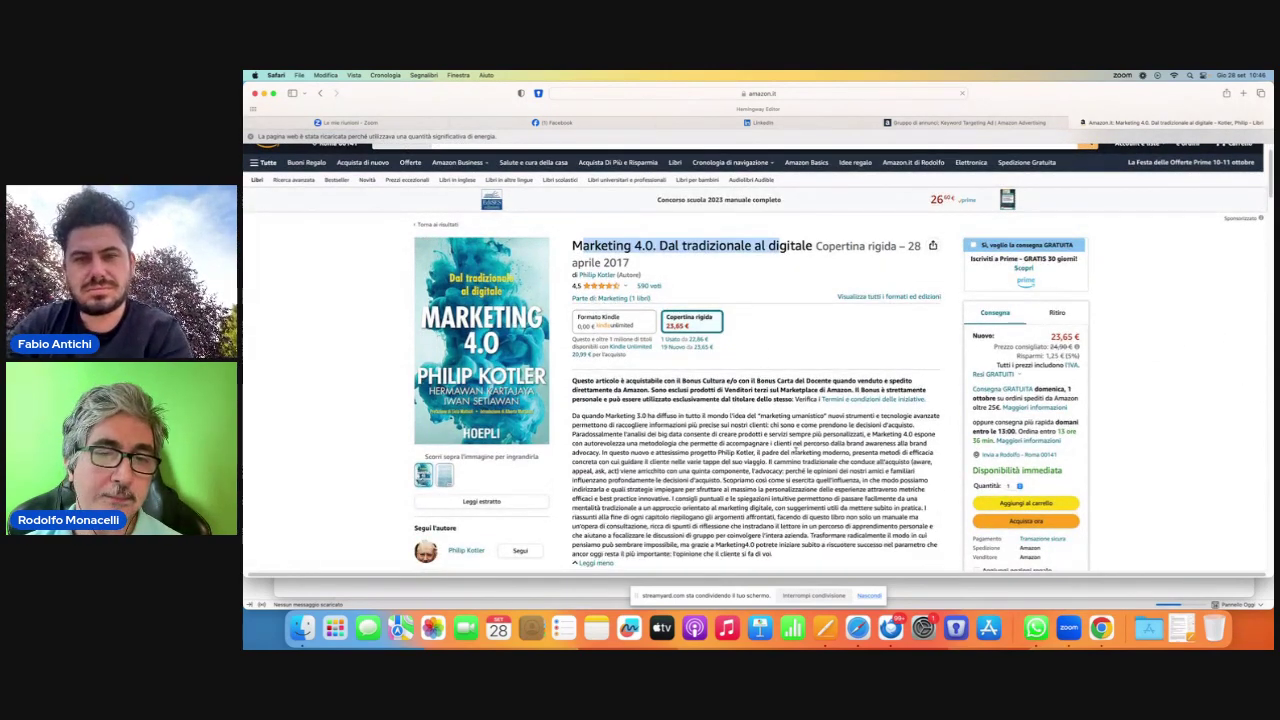
- Highlight the whole book description and its opening lines on "marketing umanistico" to point them out, and clear the selection
{"action": "scroll", "coordinate": [600, 471], "scroll_direction": "down", "scroll_amount": 3}
{"action": "left_click_drag", "start_coordinate": [572, 223], "coordinate": [789, 397]}
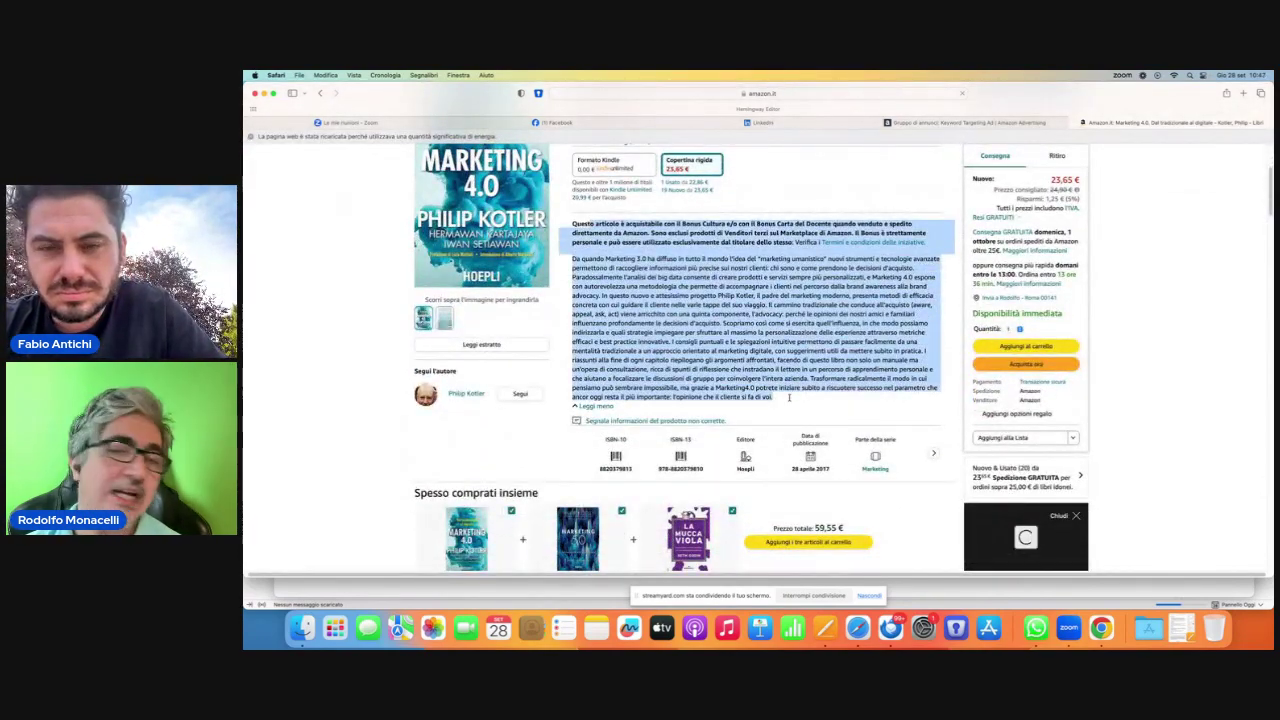
{"action": "left_click", "coordinate": [686, 288]}
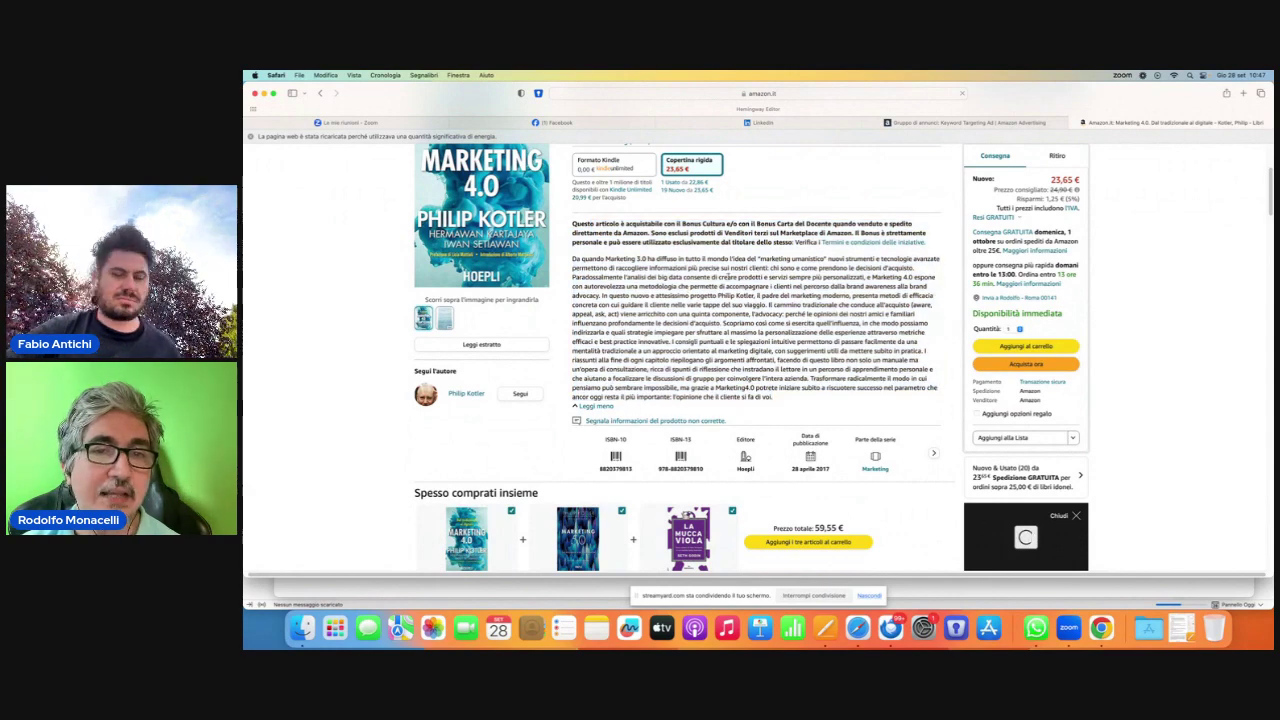
{"action": "left_click_drag", "start_coordinate": [581, 262], "coordinate": [656, 268]}
{"action": "left_click", "coordinate": [636, 257]}
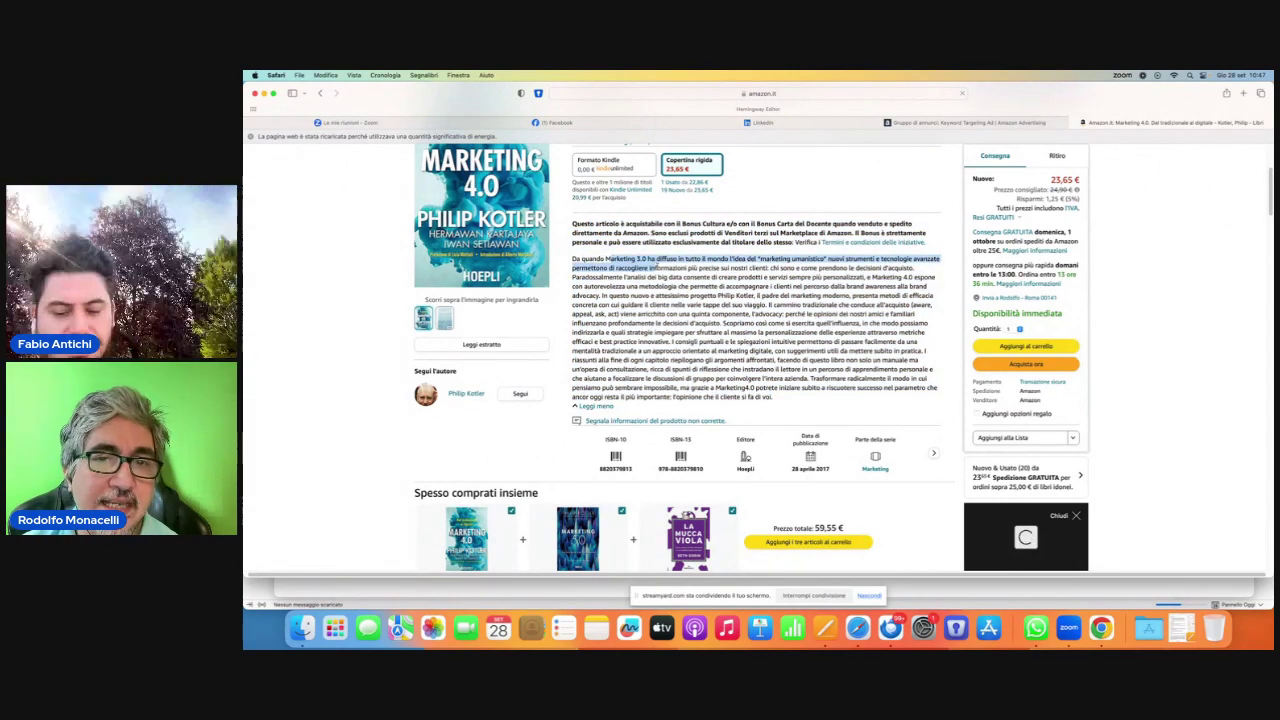
{"action": "left_click", "coordinate": [770, 266]}
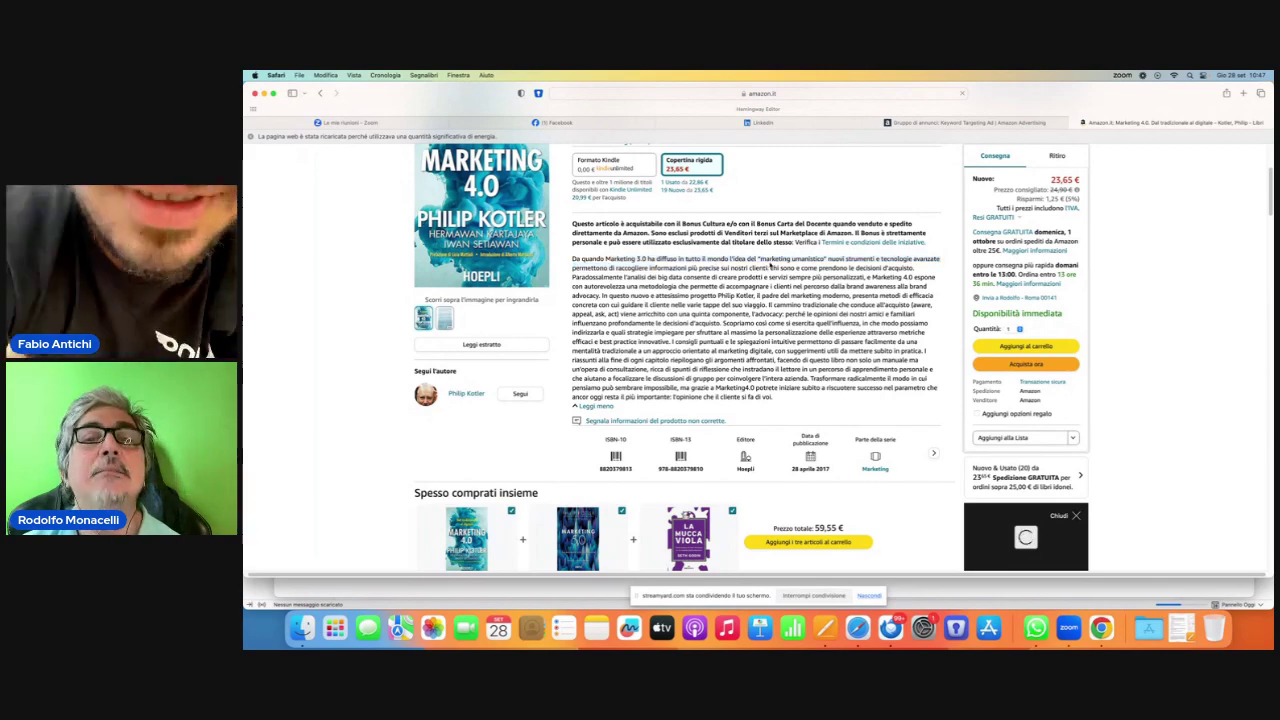
- Highlight the phrases "marketing umanistico" and "decisioni d'acquisto" in the book description to point them out, and clear the selection
{"action": "left_click_drag", "start_coordinate": [762, 261], "coordinate": [828, 260]}
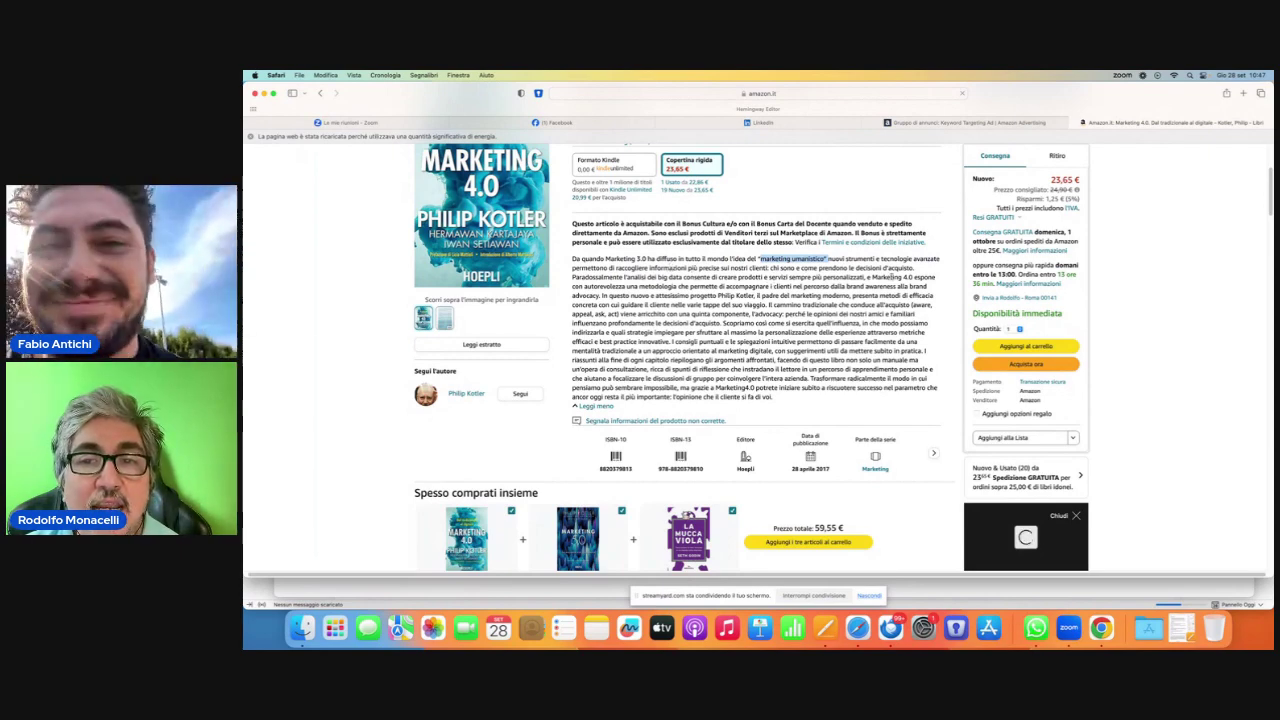
{"action": "left_click_drag", "start_coordinate": [856, 268], "coordinate": [915, 268]}
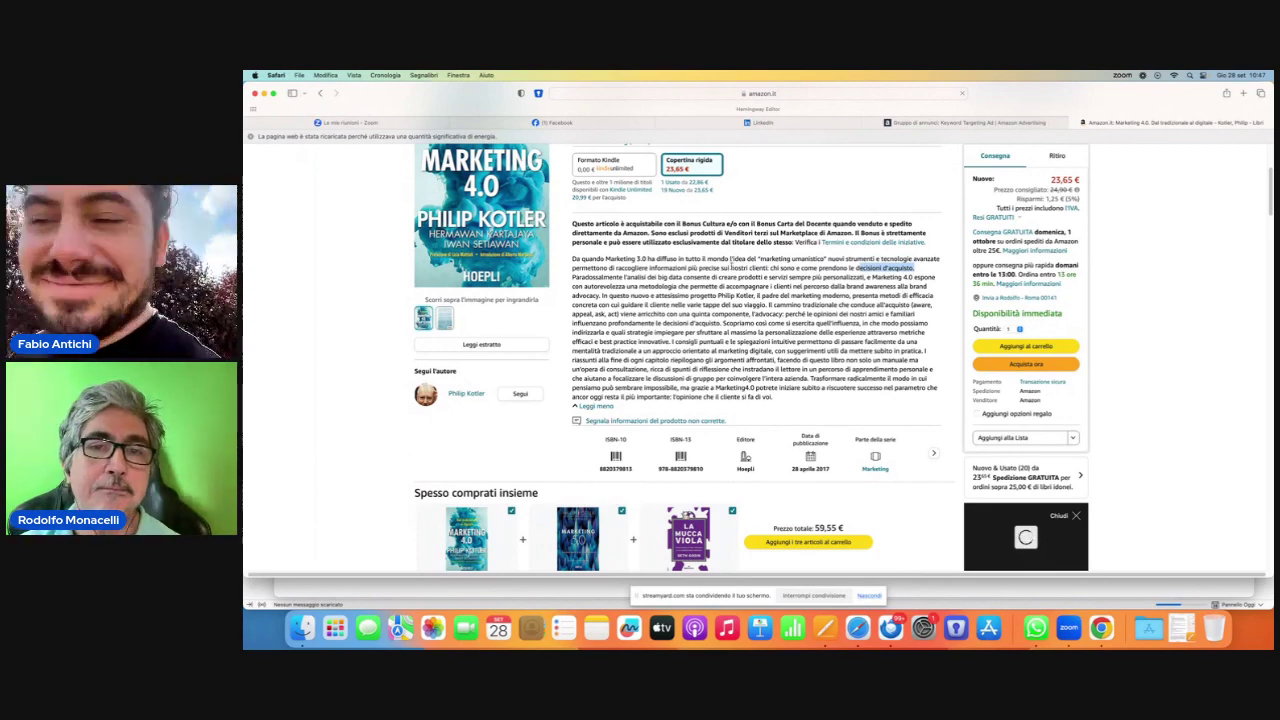
{"action": "left_click", "coordinate": [733, 263]}
- Copy the phrase "marketing umanistico" from the book description and paste it into the Amazon product search
{"action": "left_click_drag", "start_coordinate": [760, 259], "coordinate": [820, 260]}
{"action": "right_click", "coordinate": [818, 261]}
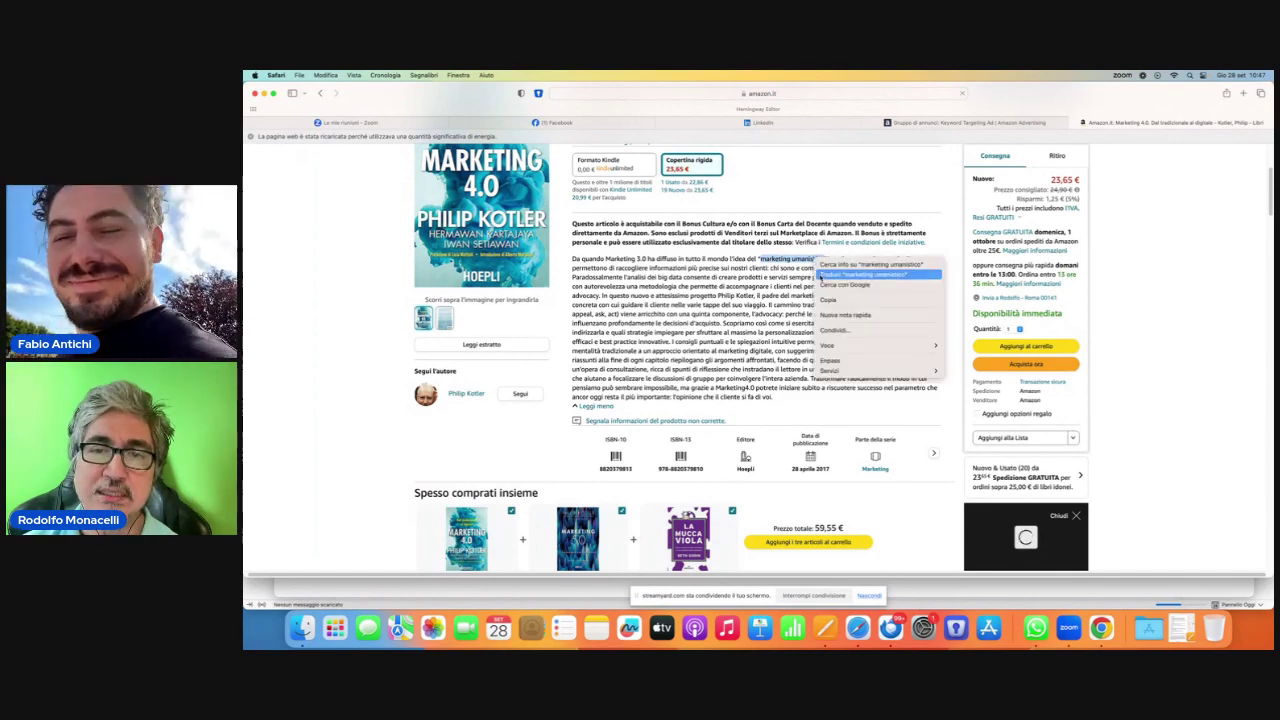
{"action": "left_click", "coordinate": [828, 299]}
{"action": "scroll", "coordinate": [831, 267], "scroll_direction": "up", "scroll_amount": 5}
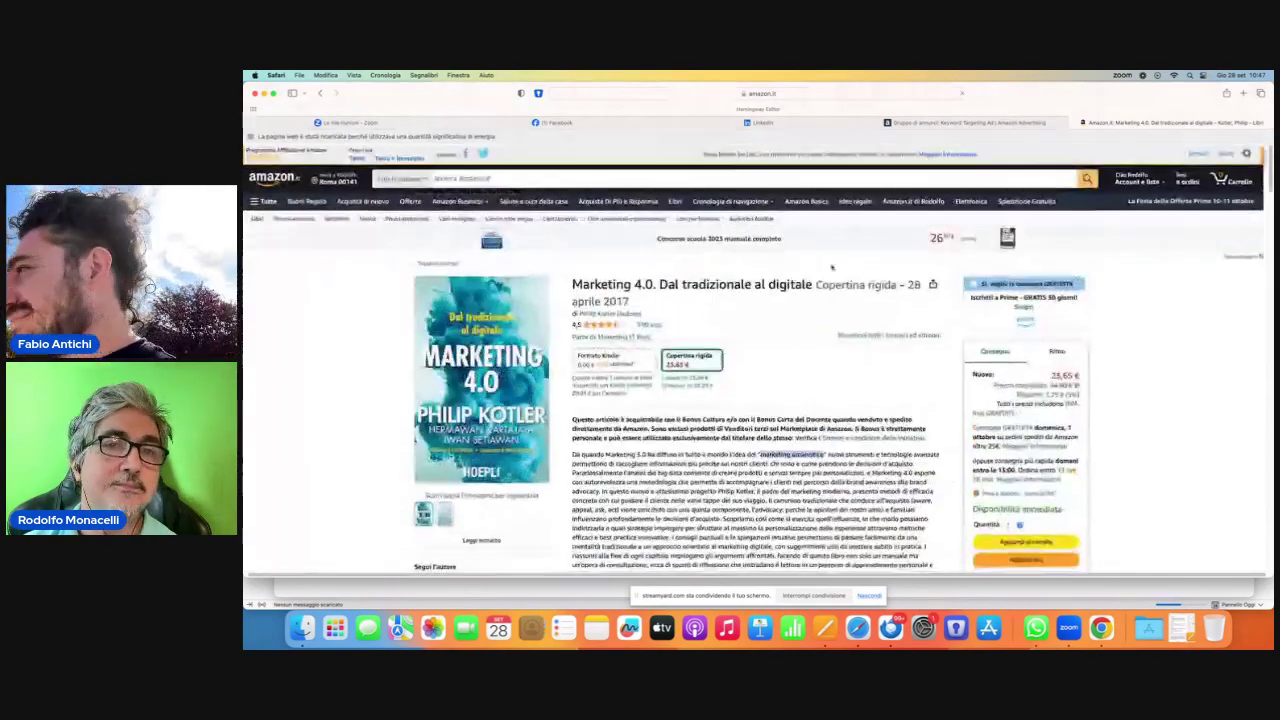
{"action": "left_click", "coordinate": [580, 175]}
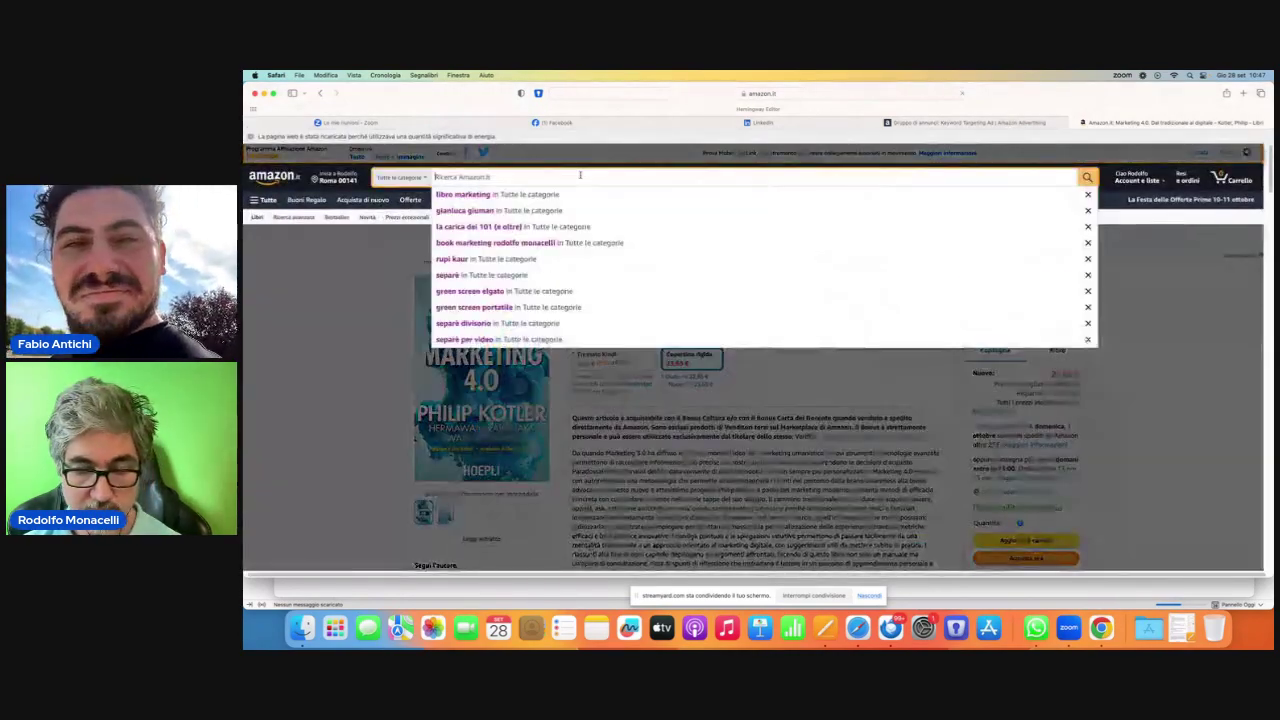
{"action": "key", "text": "super+v"}
- Shorten the Amazon search text to "marketing" to bring up the search suggestions for that word
{"action": "key", "text": "BackSpace"}
{"action": "key", "text": "BackSpace"}
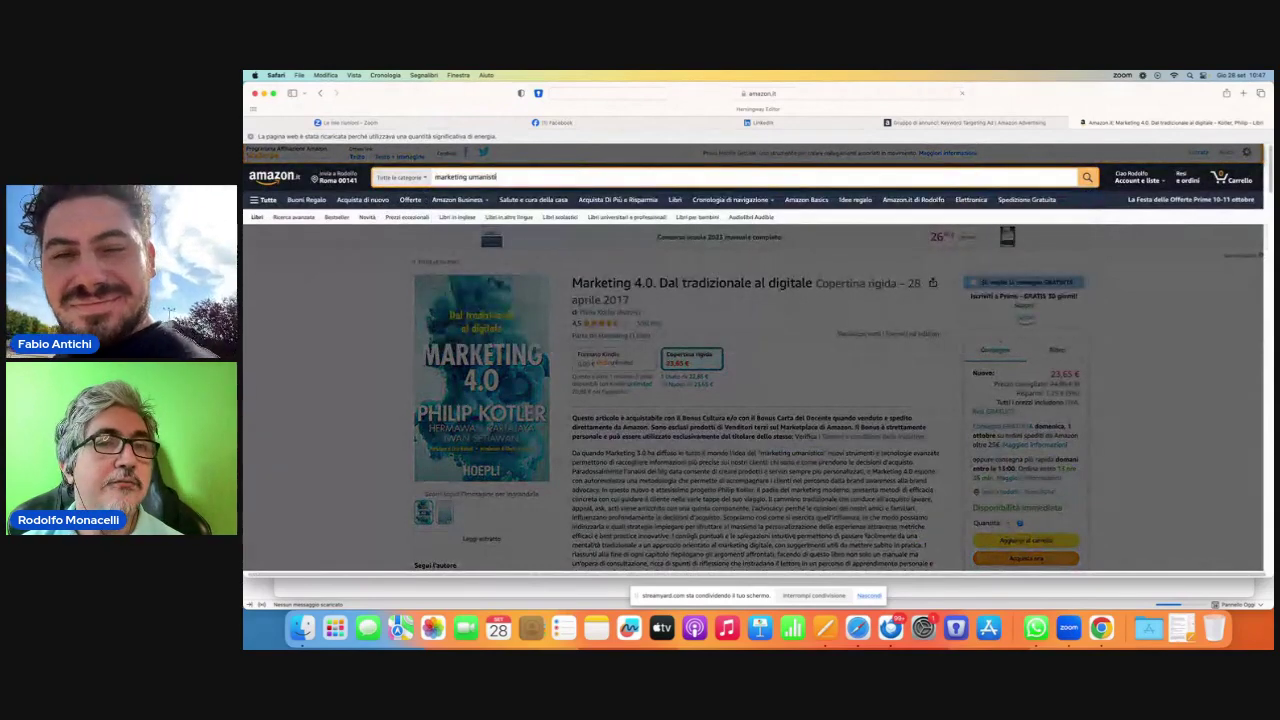
{"action": "key", "text": "BackSpace"}
{"action": "key", "text": "BackSpace"}
{"action": "key", "text": "BackSpace"}
{"action": "key", "text": "BackSpace"}
{"action": "key", "text": "BackSpace"}
{"action": "key", "text": "BackSpace"}
{"action": "key", "text": "BackSpace"}
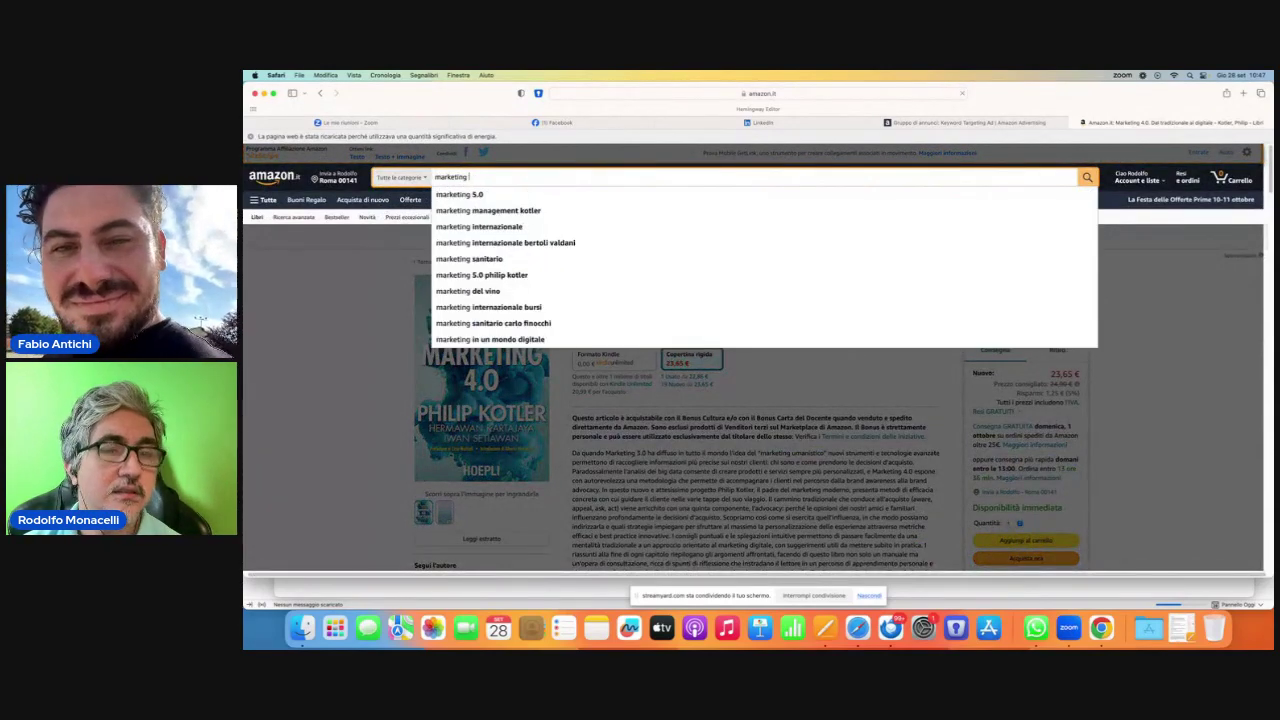
- Try the search text "marketing umanistico a" and replace it with "marketing a" to compare Amazon's keyword suggestions
{"action": "type", "text": "manistico a"}
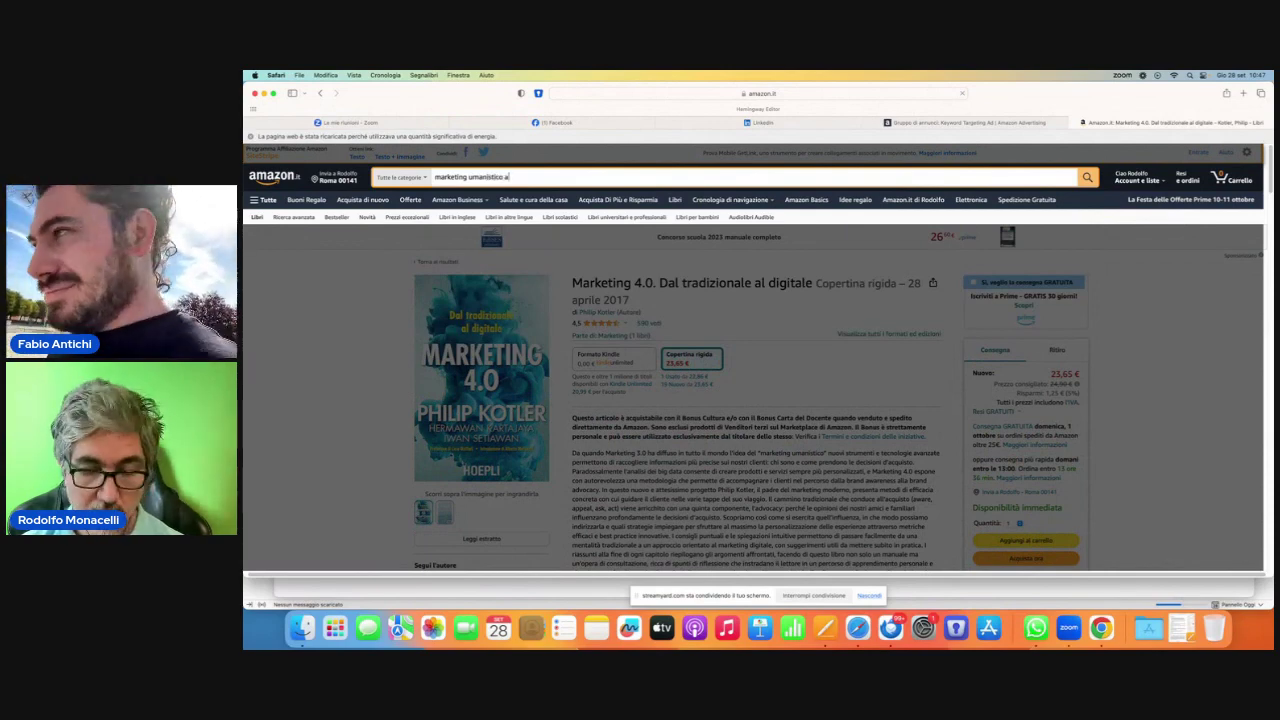
{"action": "key", "text": "BackSpace"}
{"action": "key", "text": "BackSpace"}
{"action": "key", "text": "BackSpace"}
{"action": "key", "text": "BackSpace"}
{"action": "key", "text": "BackSpace"}
{"action": "type", "text": "a"}
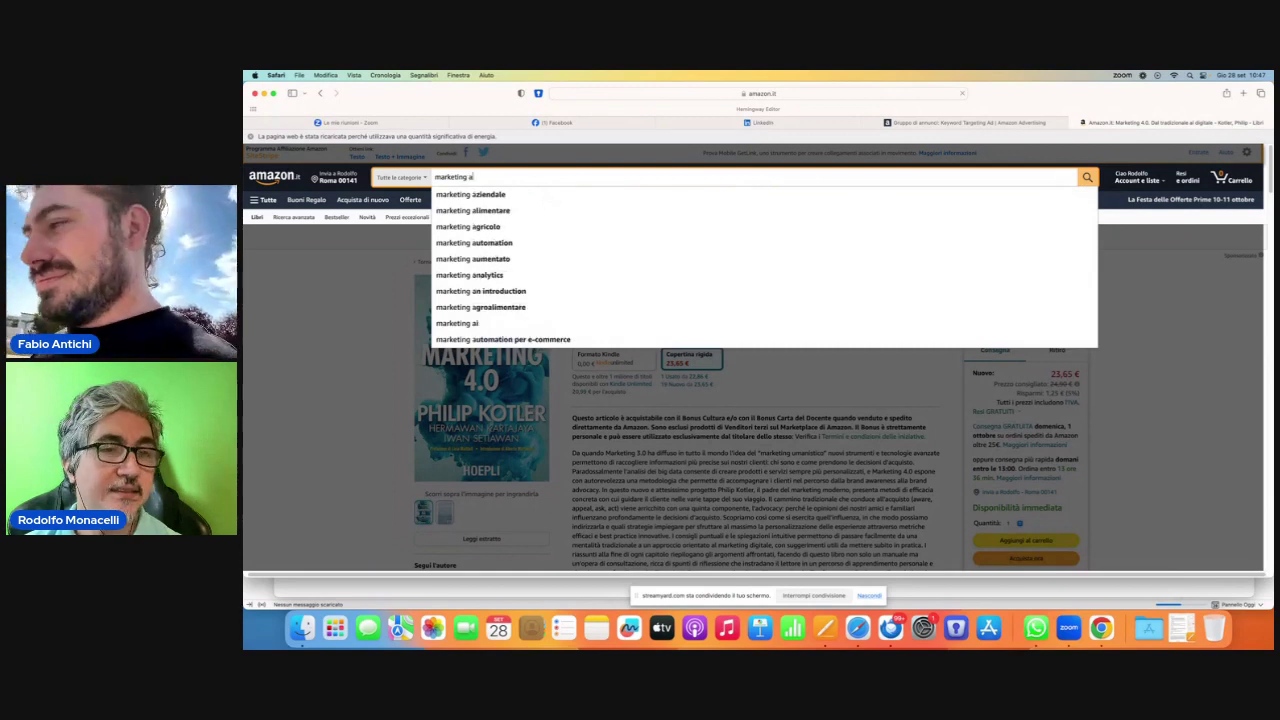